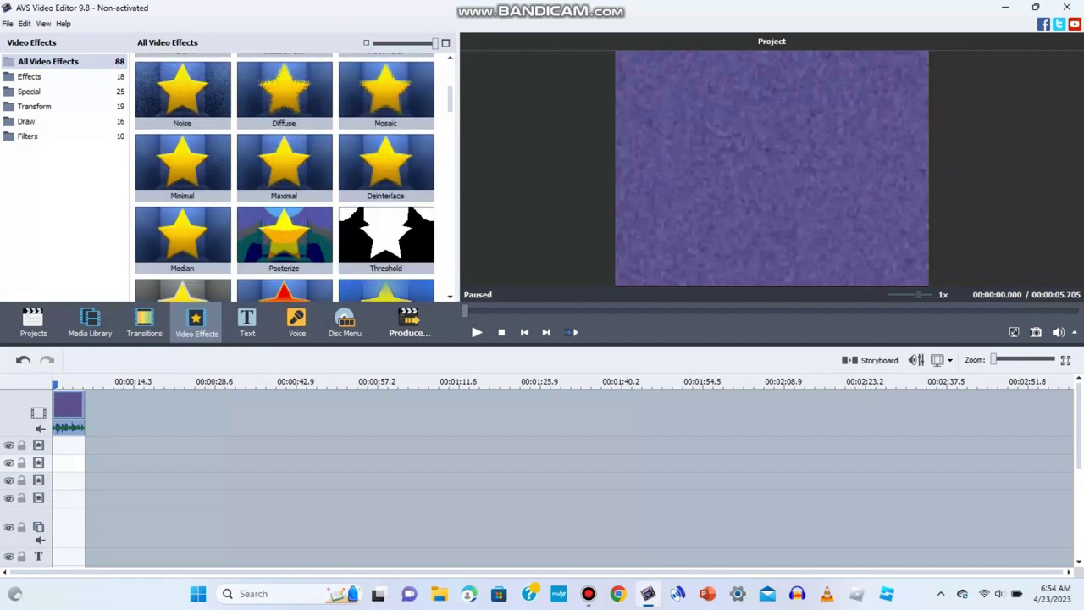
# - Add the Sharpen effect to the first effect line and trim it to the video clip's length
pyautogui.scroll(2, 293, 178)
pyautogui.moveTo(386, 161); pyautogui.dragTo(118, 489)
pyautogui.moveTo(389, 446); pyautogui.dragTo(84, 447)
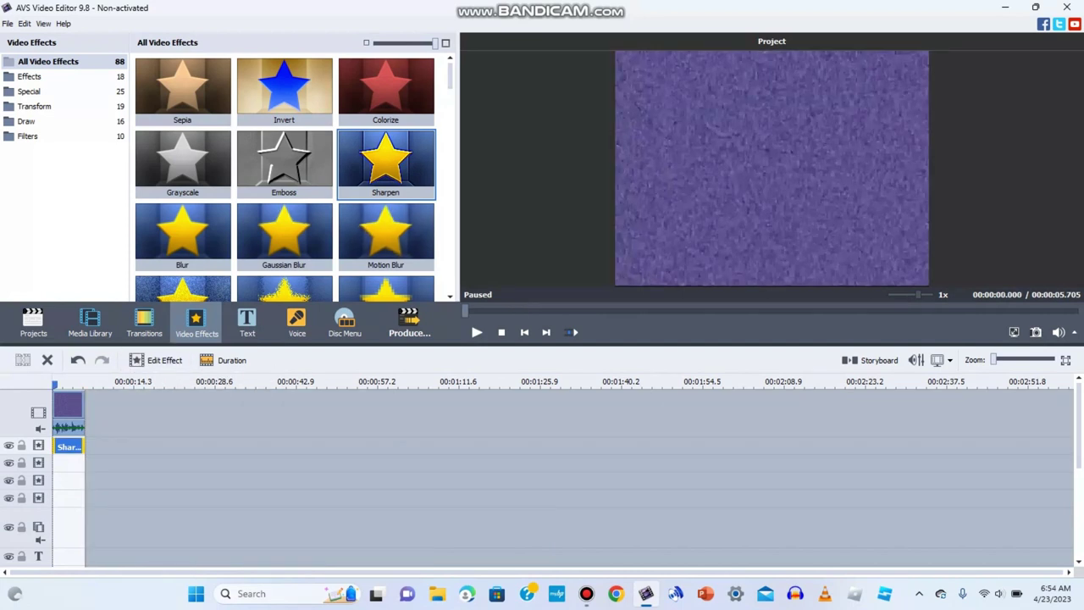
# - Place the Maximal effect at the start of the second effect line and trim it to the clip's length
pyautogui.scroll(-3, 285, 177)
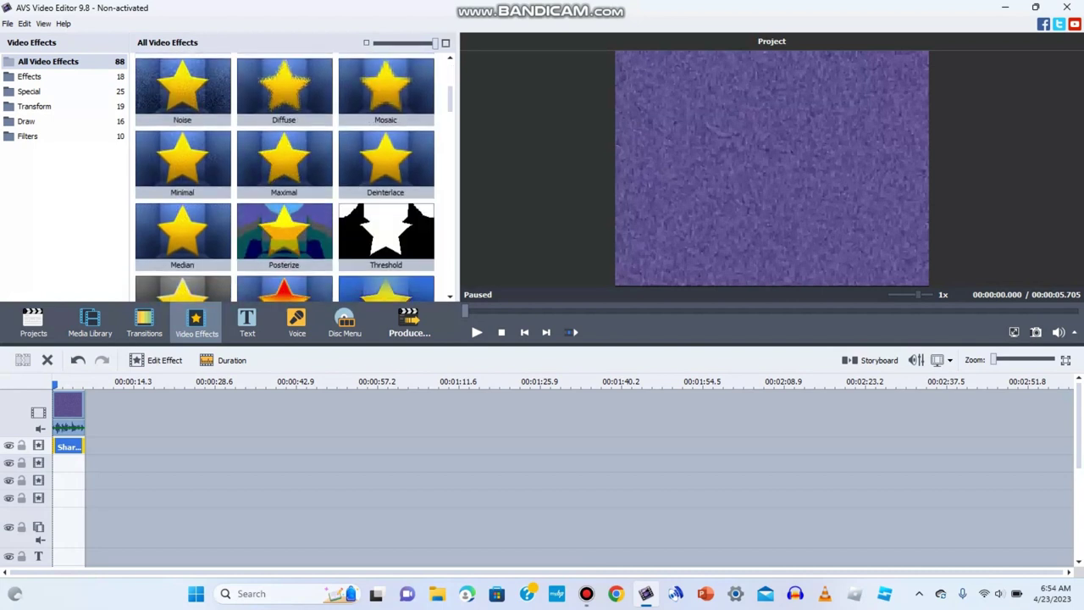
pyautogui.moveTo(284, 161); pyautogui.dragTo(116, 507)
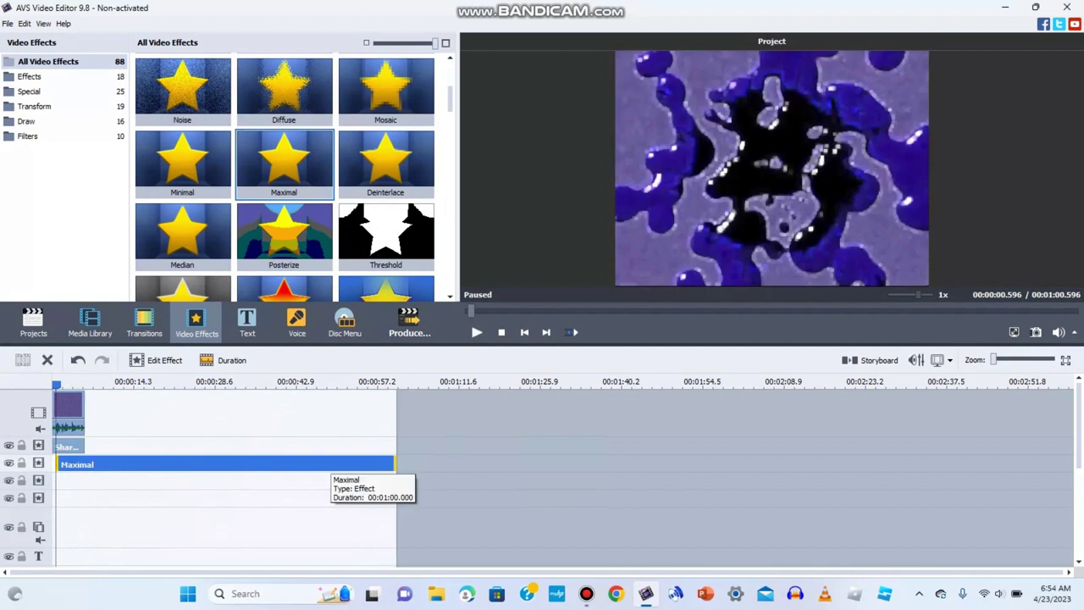
pyautogui.moveTo(249, 464); pyautogui.dragTo(242, 464)
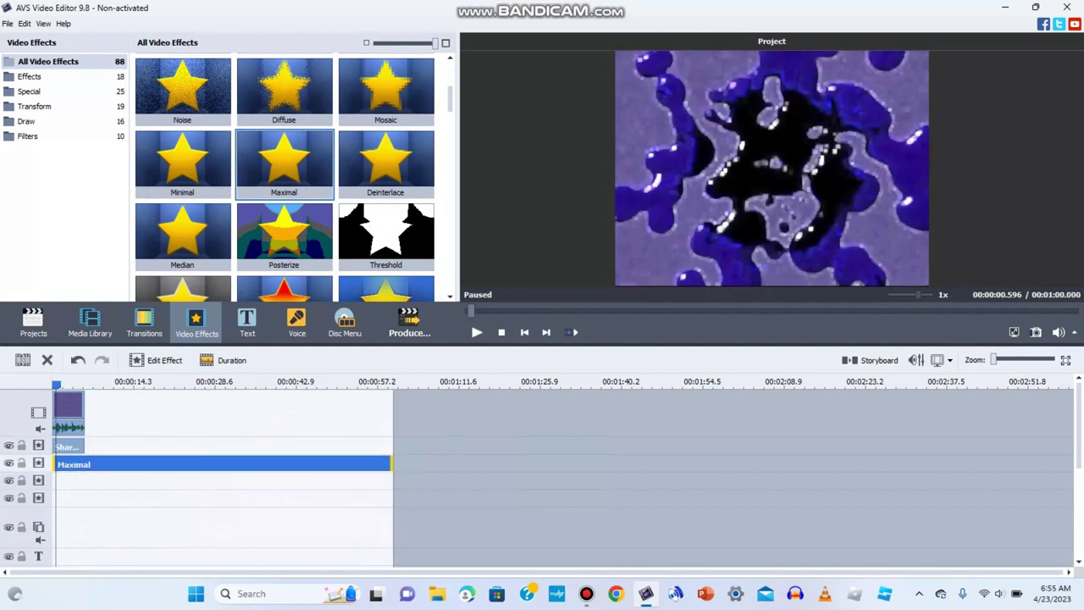
pyautogui.moveTo(392, 464); pyautogui.dragTo(84, 465)
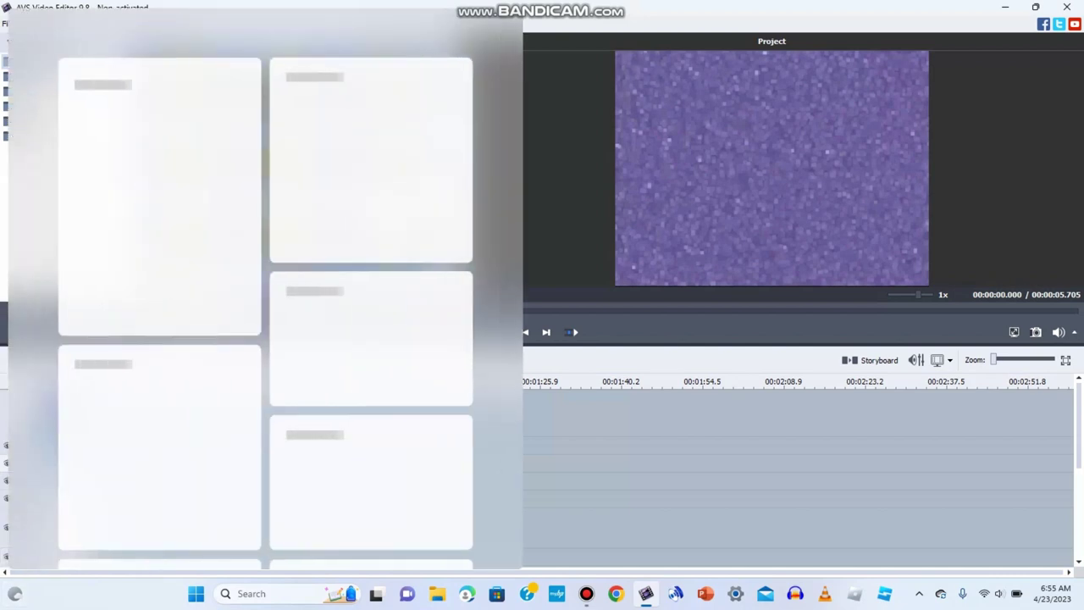
# - Add the Wave effect to the third effect line, spanning the clip's length
pyautogui.scroll(-3, 285, 178)
pyautogui.scroll(-10, 284, 178)
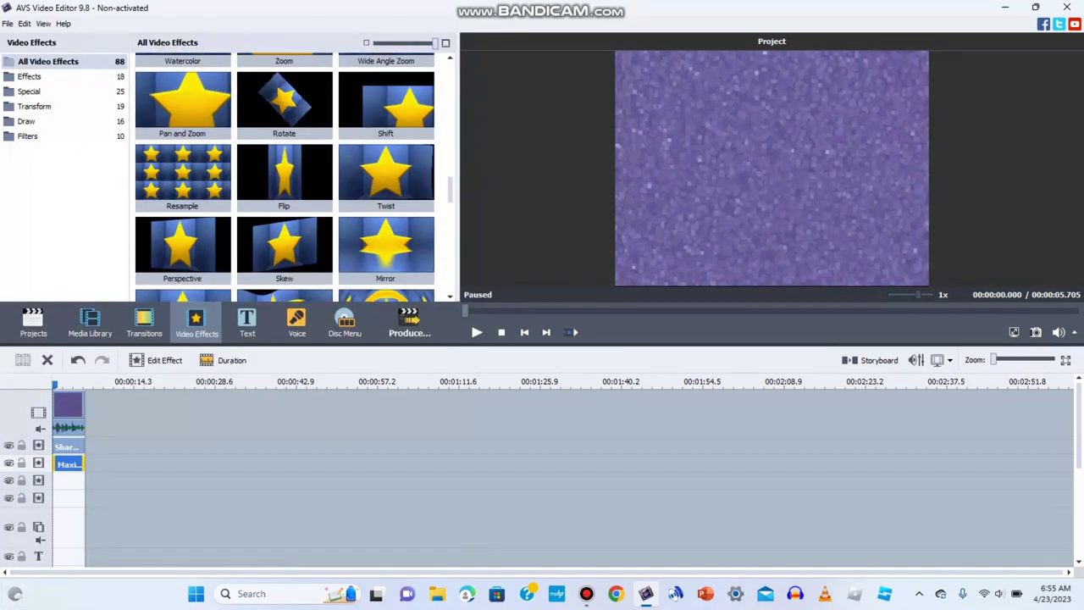
pyautogui.moveTo(182, 161); pyautogui.dragTo(116, 526)
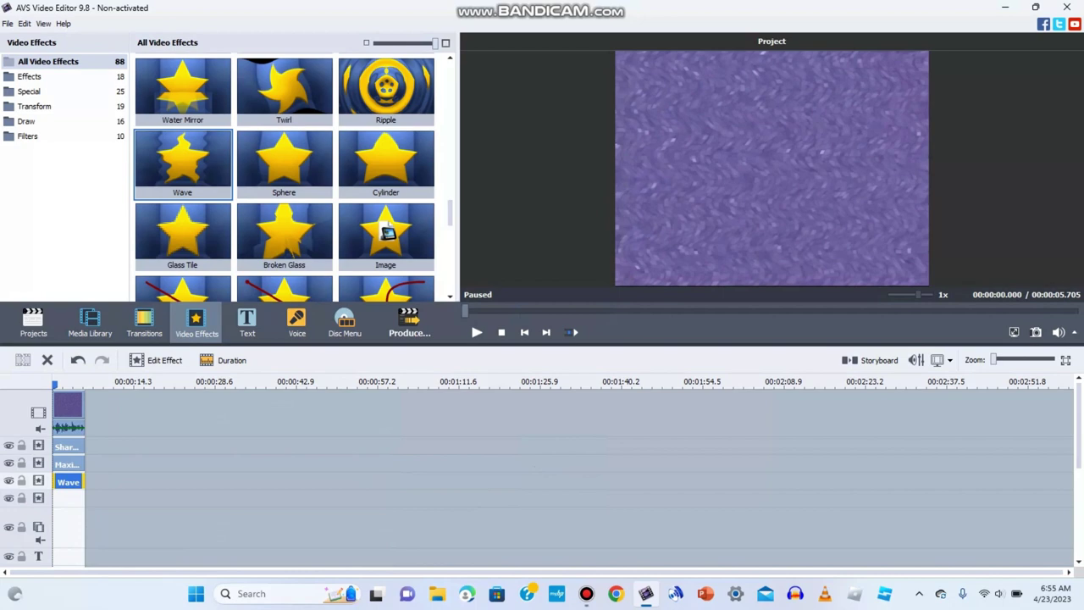
# - Set the Wave effect's peaks to 1 and amplitude to 100, and duplicate it onto the fourth effect line beneath the clip
pyautogui.click(156, 360)
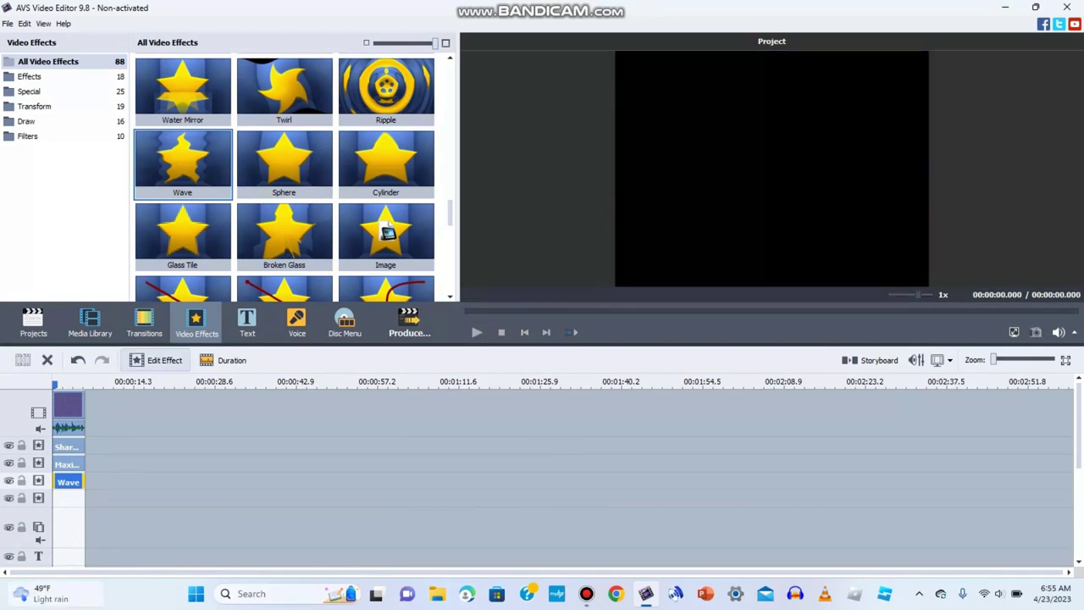
pyautogui.moveTo(52, 594)
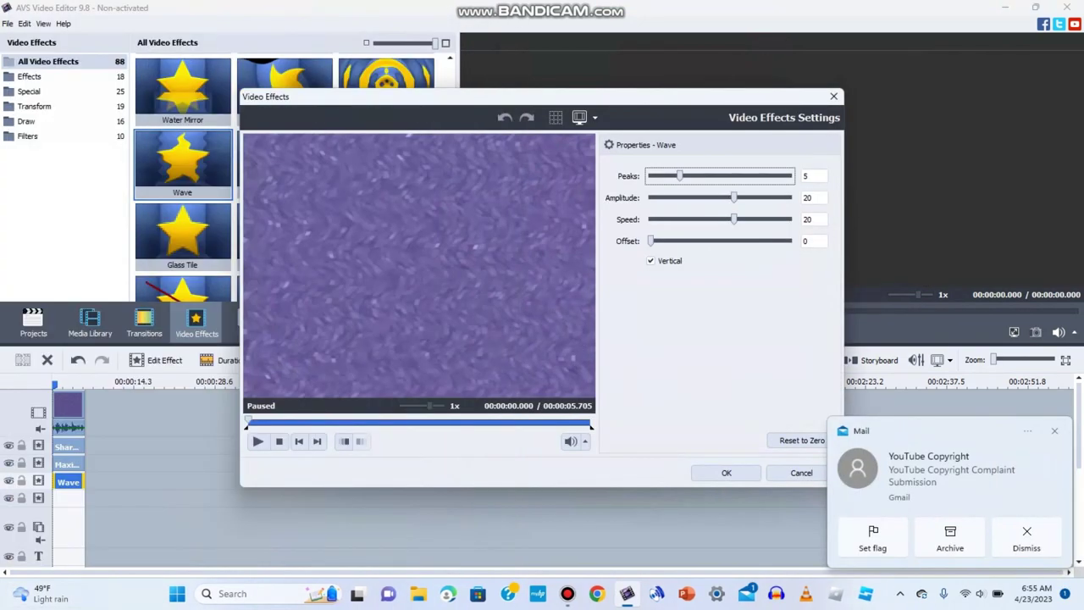
pyautogui.moveTo(680, 175); pyautogui.dragTo(651, 176)
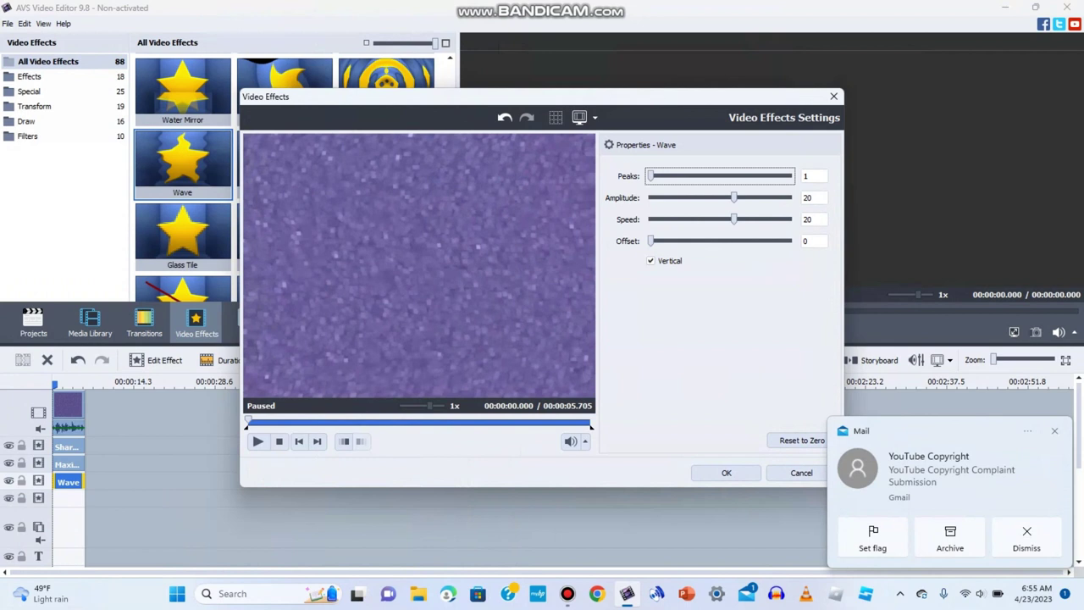
pyautogui.moveTo(734, 197); pyautogui.dragTo(790, 198)
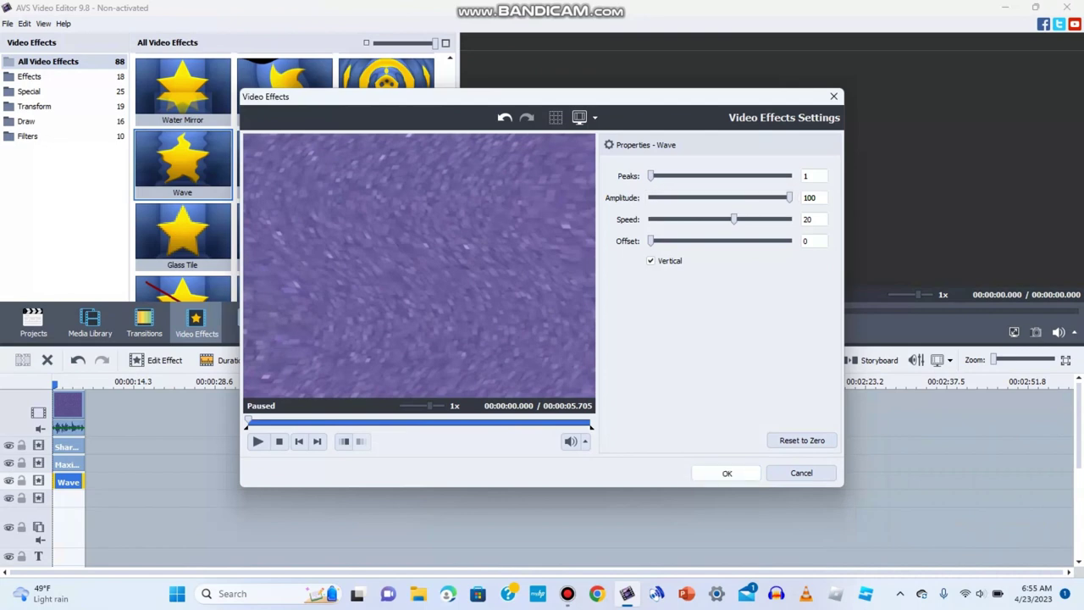
pyautogui.press('Return')
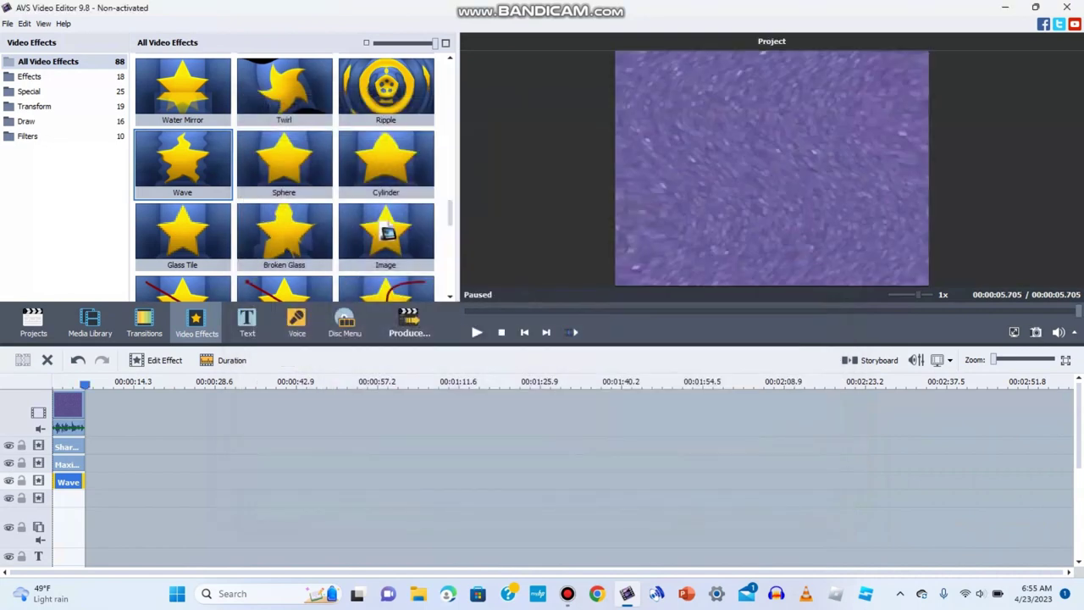
pyautogui.hotkey('ctrl', 'v')
pyautogui.moveTo(99, 482); pyautogui.dragTo(61, 498)
# - Add a fifth effect line and place the Ripple effect on it, trimmed to the clip's length
pyautogui.rightClick(38, 499)
pyautogui.click(73, 473)
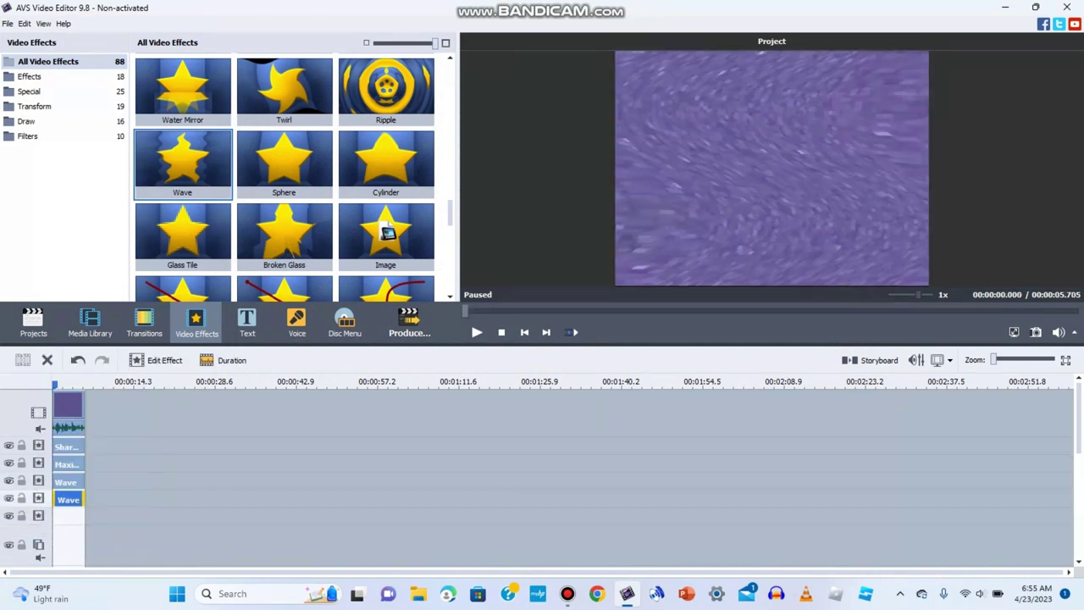
pyautogui.moveTo(386, 89); pyautogui.dragTo(72, 516)
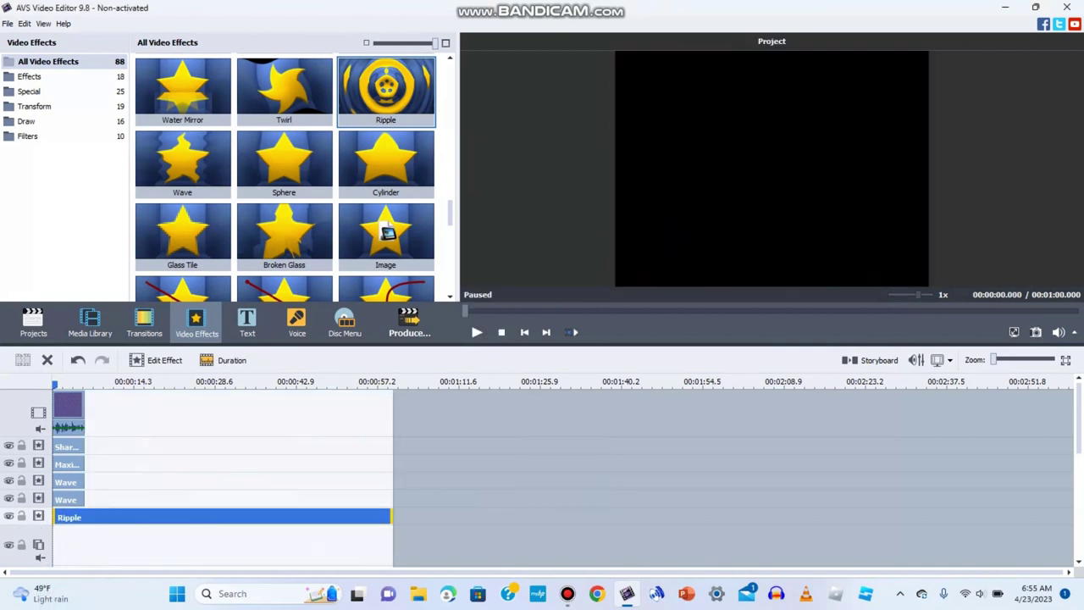
pyautogui.moveTo(391, 518); pyautogui.dragTo(84, 518)
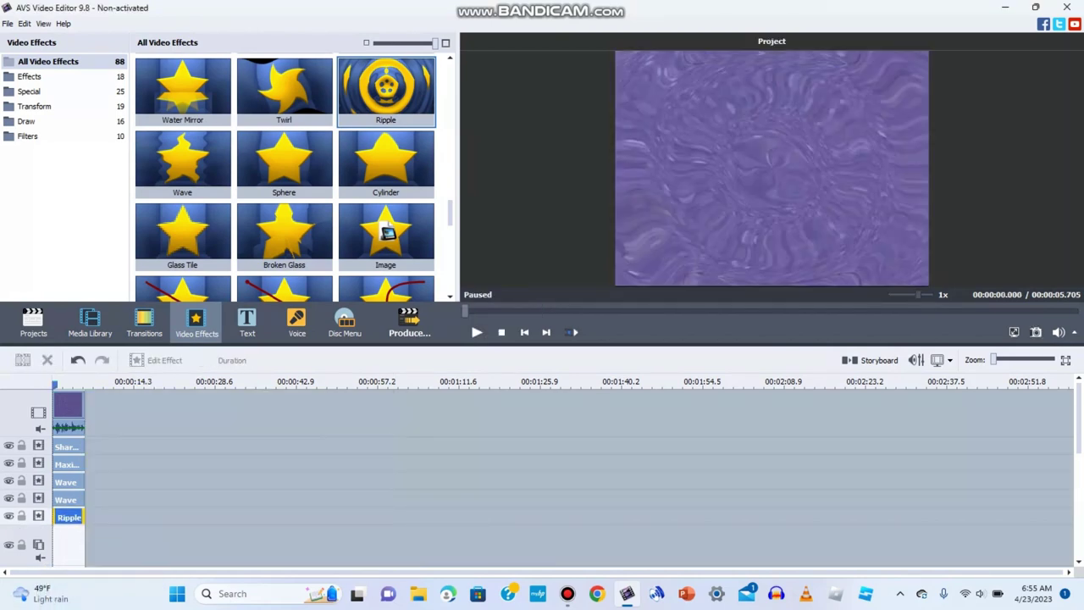
# - Turn off the Vertical option of the second Wave effect on the fourth effect line
pyautogui.click(69, 499)
pyautogui.click(157, 361)
pyautogui.click(155, 360)
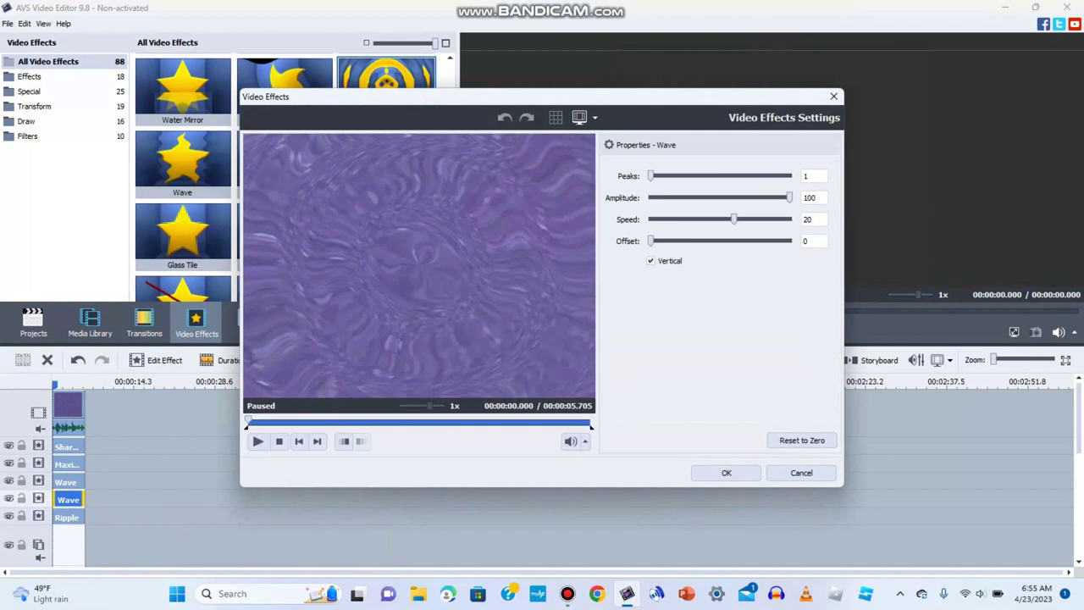
pyautogui.click(651, 261)
pyautogui.click(726, 473)
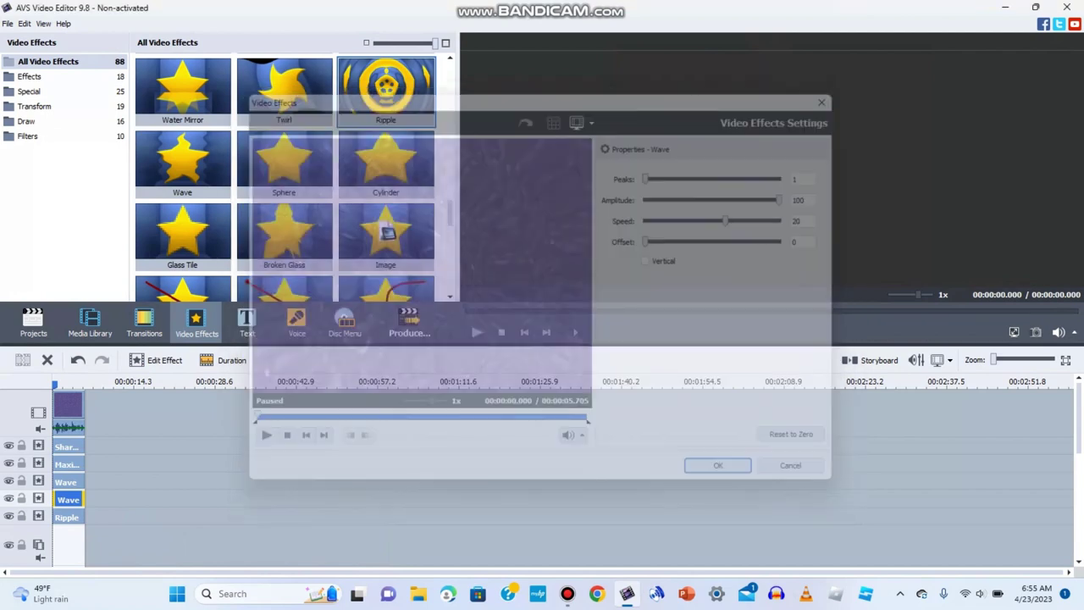
# - Add two empty video effect lines below the Ripple effect
pyautogui.rightClick(45, 518)
pyautogui.click(83, 492)
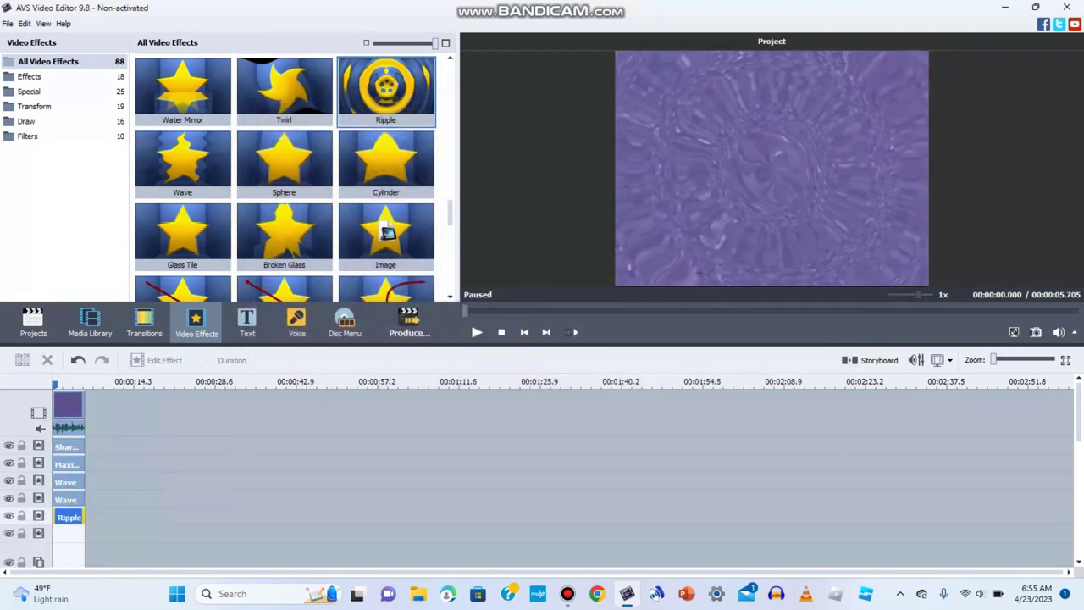
pyautogui.rightClick(45, 534)
pyautogui.click(83, 510)
# - Copy the second Wave effect onto the line below Ripple and set the copy's speed to -20
pyautogui.click(68, 500)
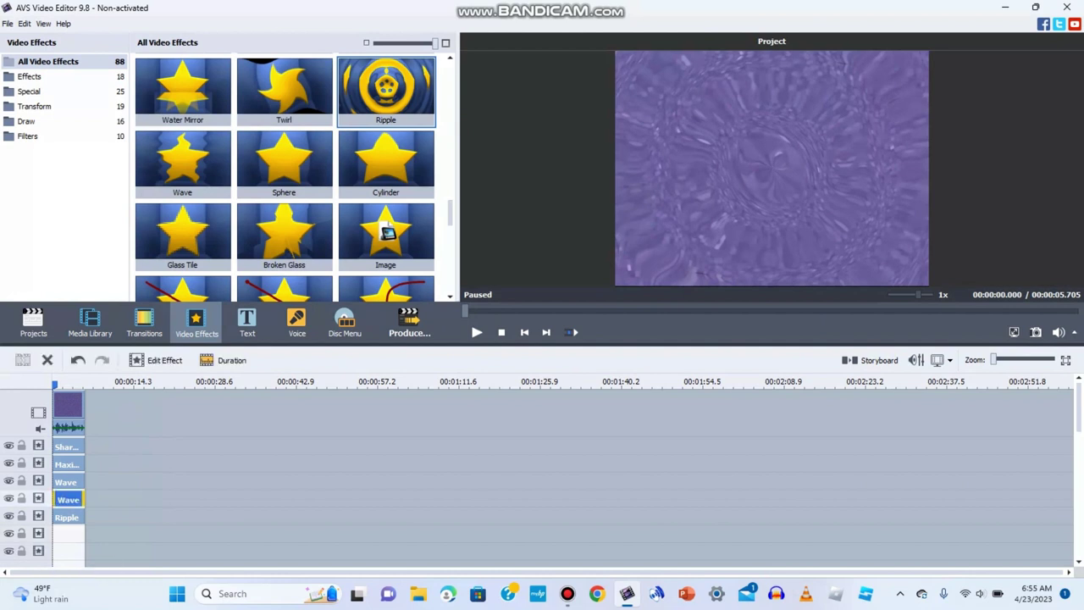
pyautogui.hotkey('ctrl', 'v')
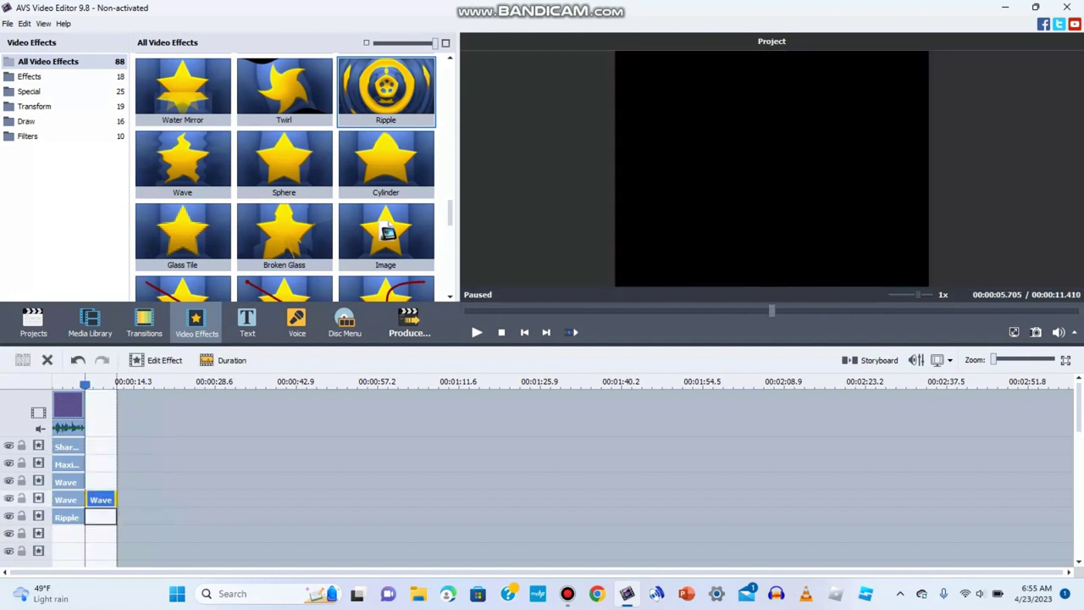
pyautogui.moveTo(101, 516); pyautogui.dragTo(69, 535)
pyautogui.click(155, 361)
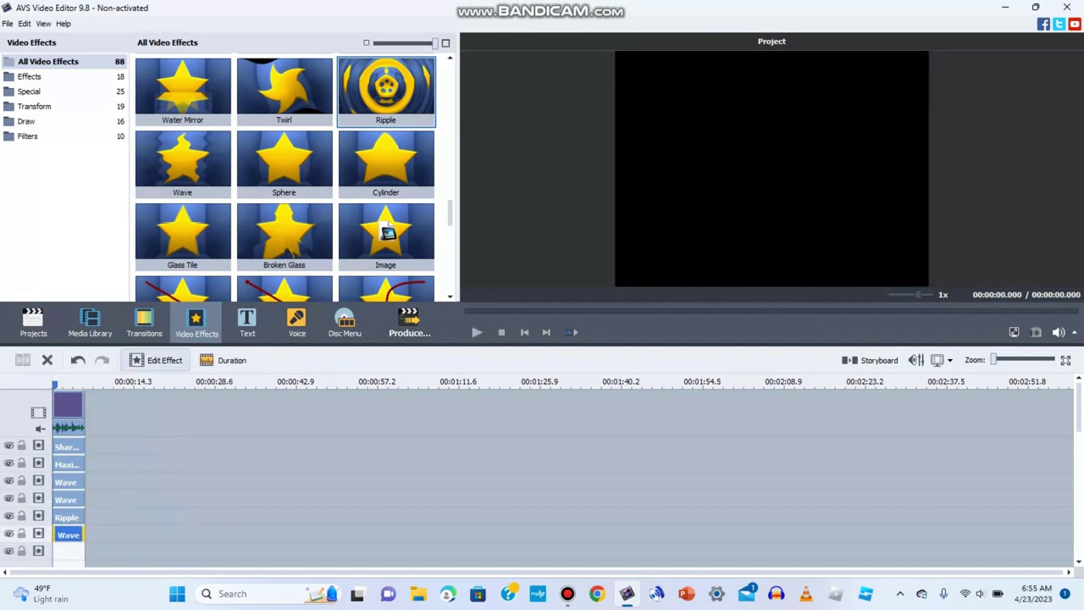
pyautogui.doubleClick(68, 535)
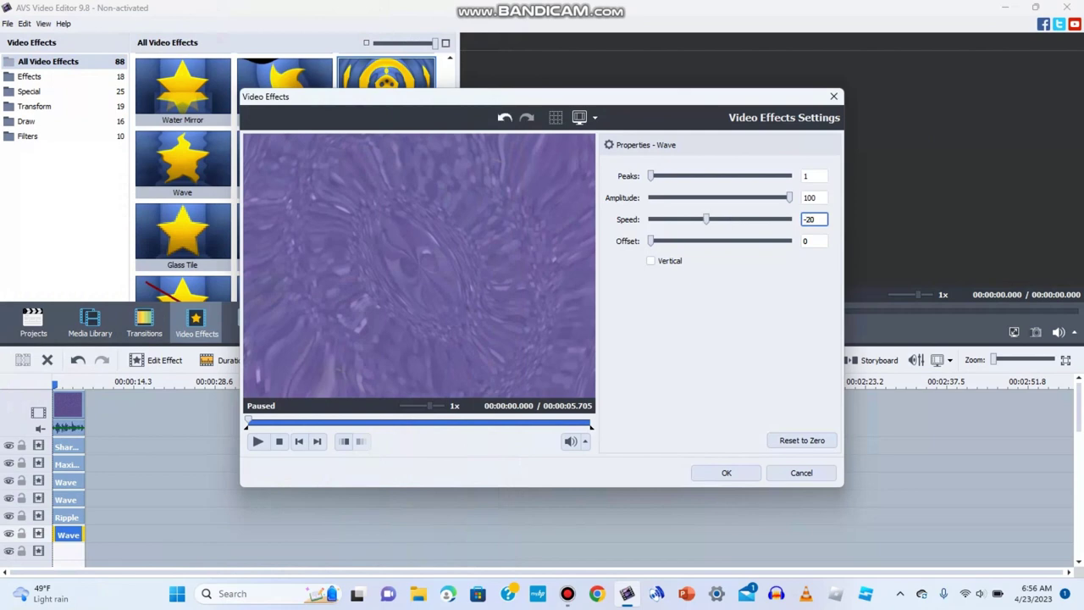
pyautogui.click(726, 473)
# - Paste another Wave copy onto the seventh effect line, turn on its Vertical option and preview the result
pyautogui.hotkey('ctrl', 'v')
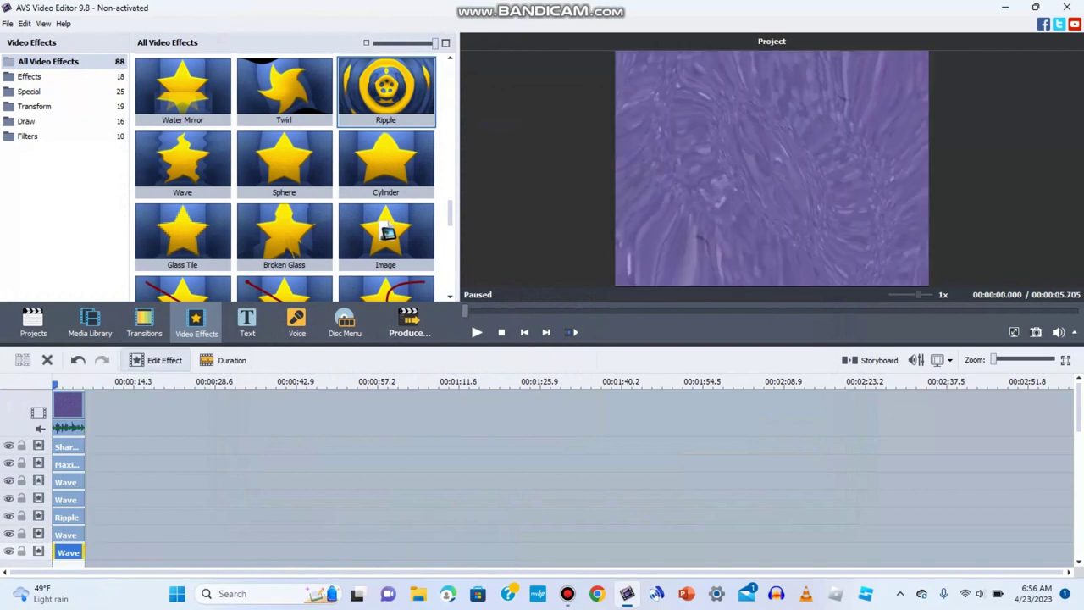
pyautogui.click(156, 360)
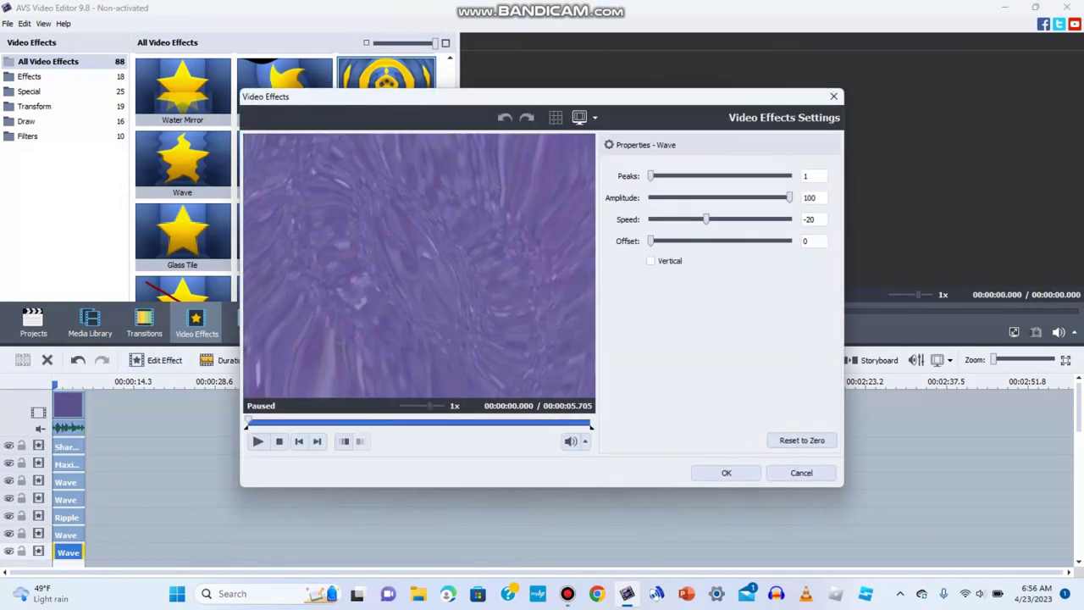
pyautogui.click(666, 261)
pyautogui.press('space')
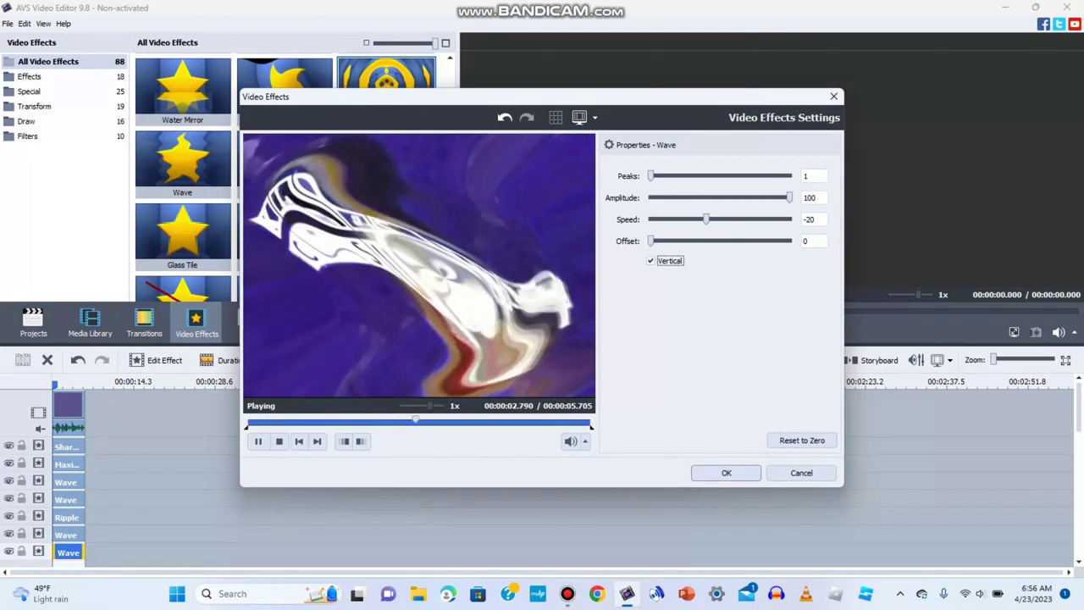
pyautogui.click(726, 473)
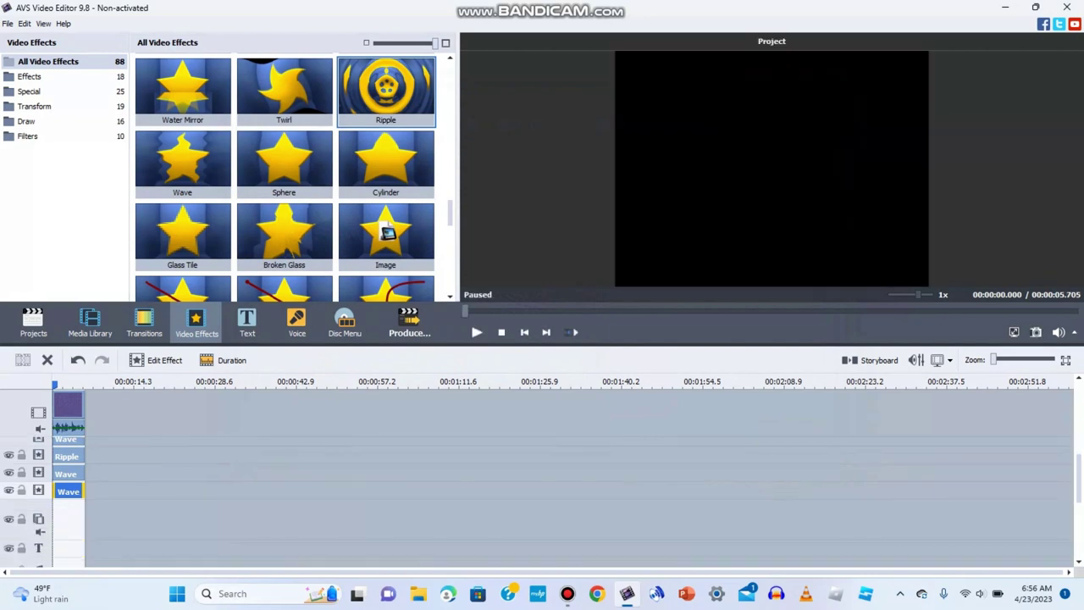
# - Add two more video effect lines below the last Wave effect
pyautogui.rightClick(40, 496)
pyautogui.click(77, 467)
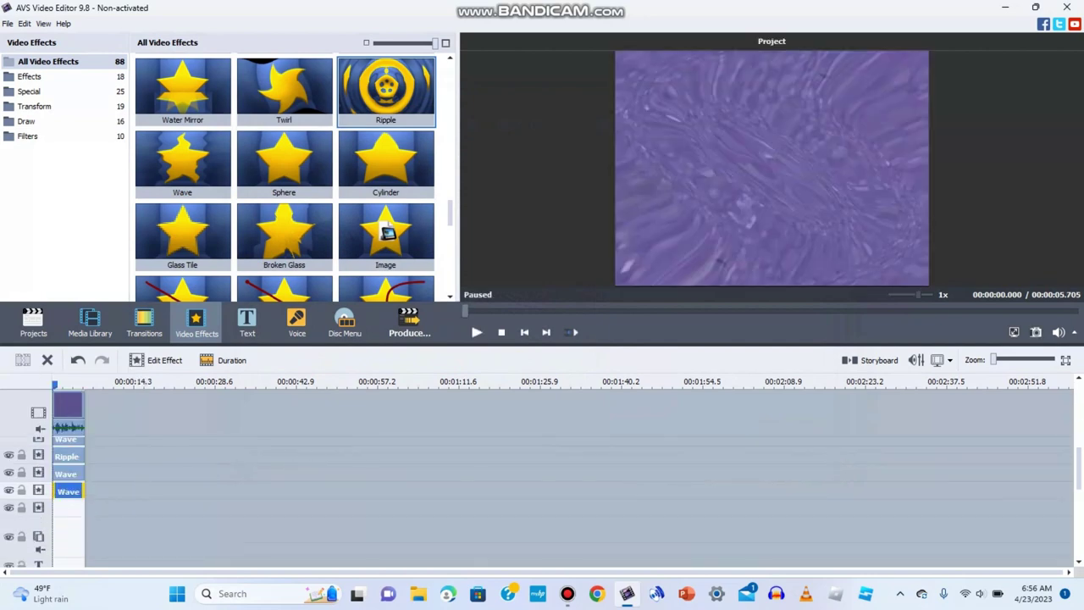
pyautogui.rightClick(40, 506)
pyautogui.click(76, 479)
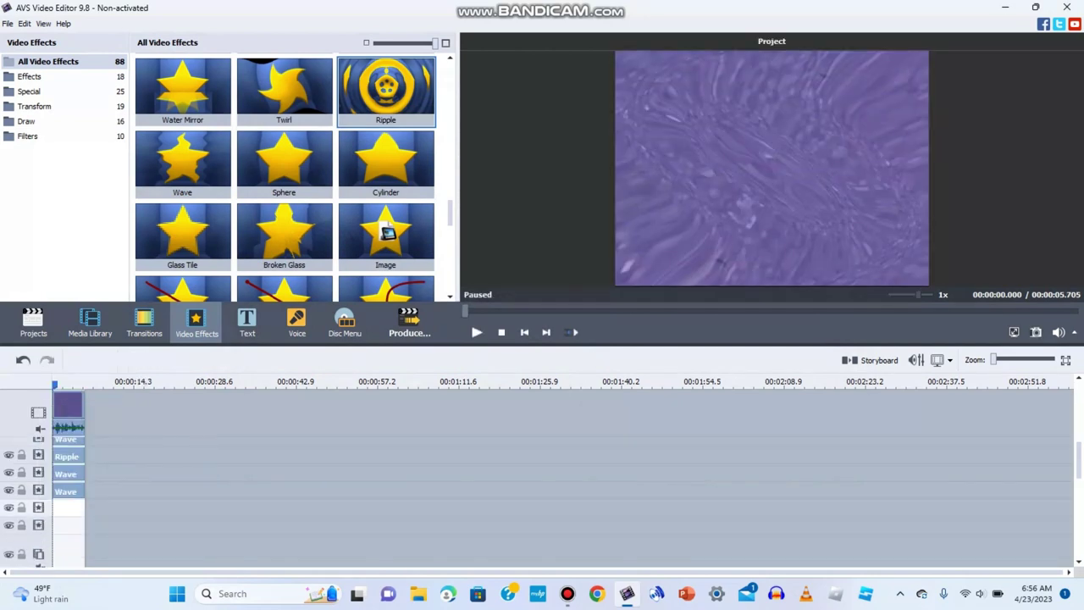
# - Add the Colorize effect to the line below the last Wave, spanning the clip, and set its blue value to 255
pyautogui.scroll(5, 284, 178)
pyautogui.scroll(3, 285, 178)
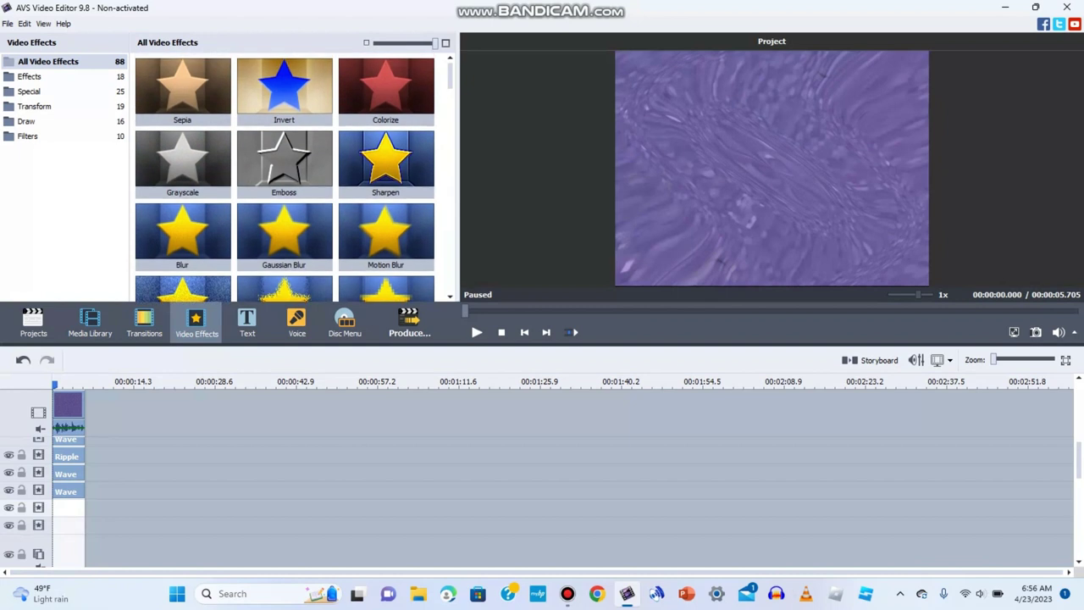
pyautogui.moveTo(386, 85); pyautogui.dragTo(85, 514)
pyautogui.click(155, 360)
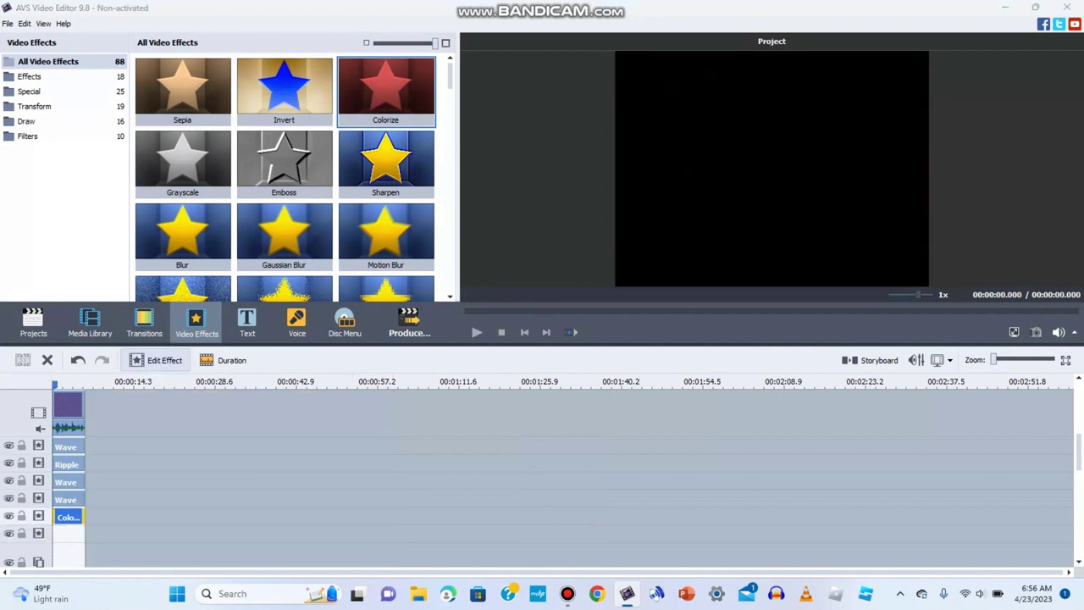
pyautogui.click(156, 360)
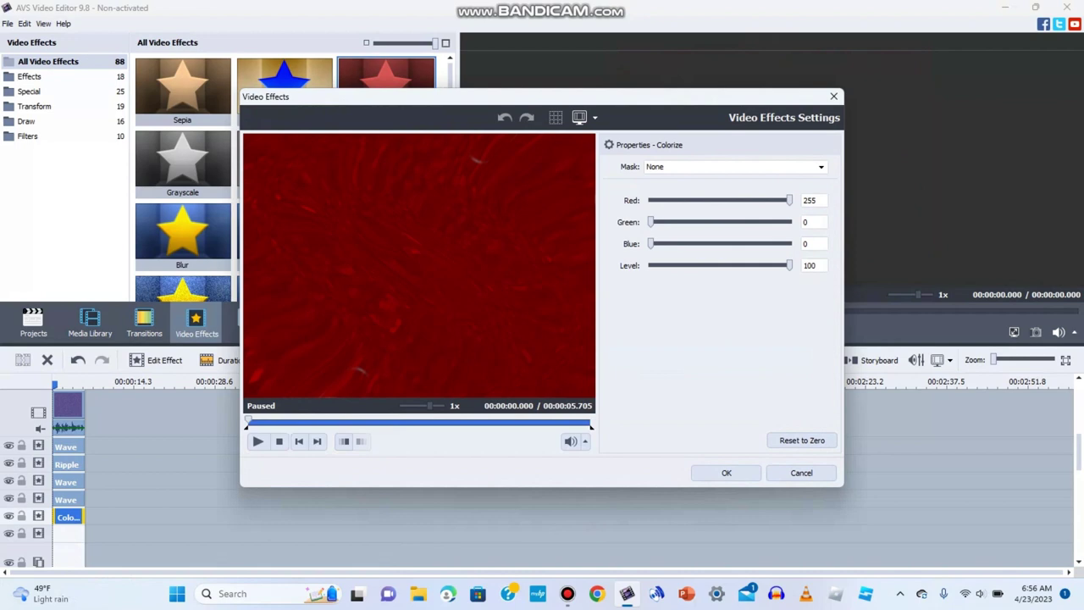
pyautogui.moveTo(651, 244); pyautogui.dragTo(791, 244)
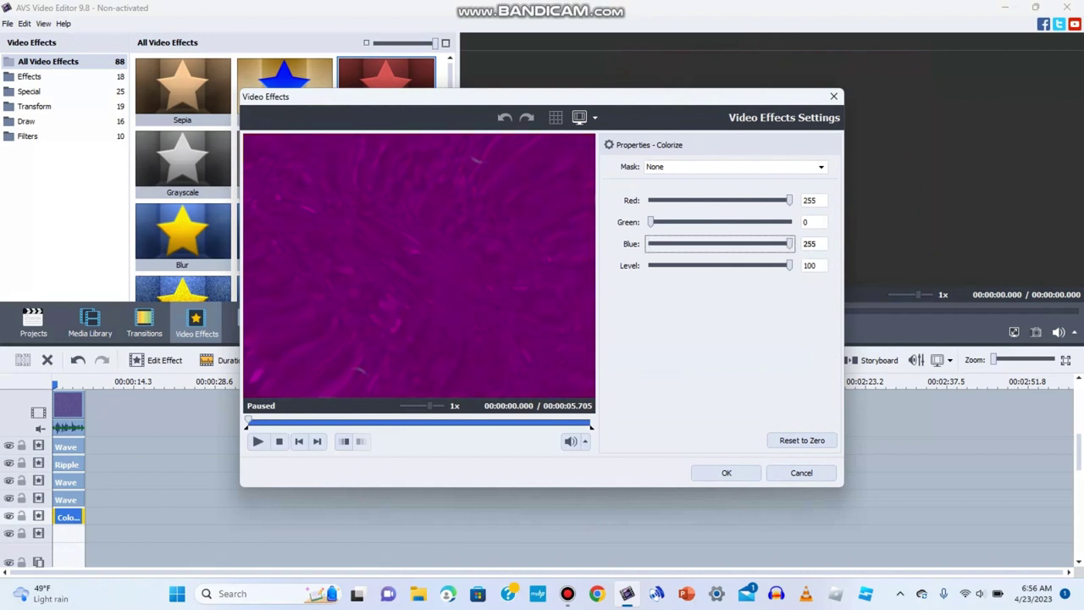
pyautogui.click(726, 473)
# - Add the Gaussian Blur effect to the line below Colorize and trim it to the clip's length
pyautogui.moveTo(283, 236); pyautogui.dragTo(63, 534)
pyautogui.moveTo(119, 580); pyautogui.dragTo(118, 576)
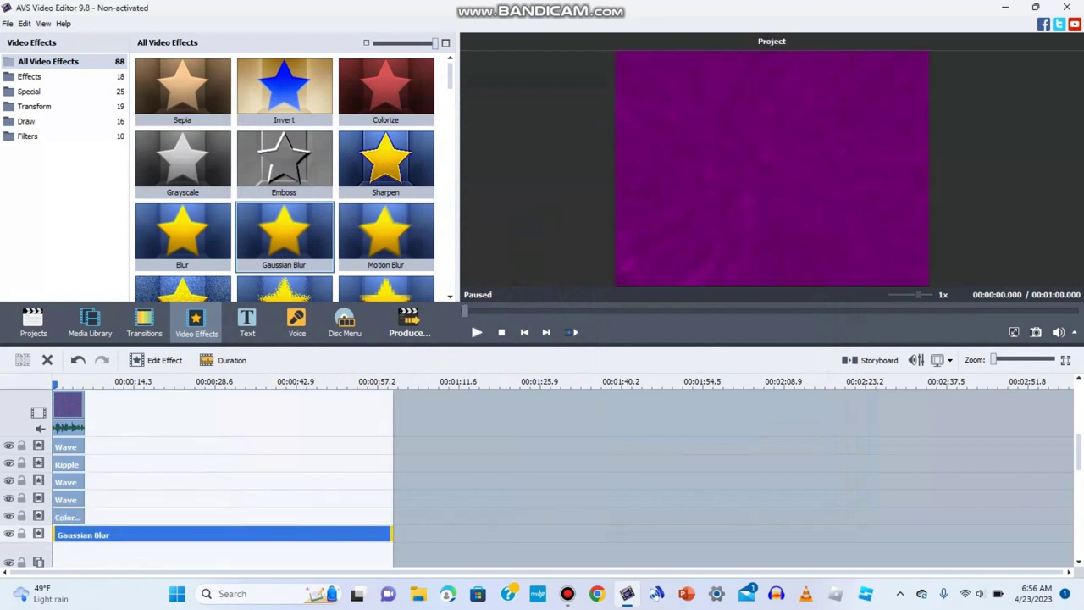
pyautogui.moveTo(391, 535); pyautogui.dragTo(84, 535)
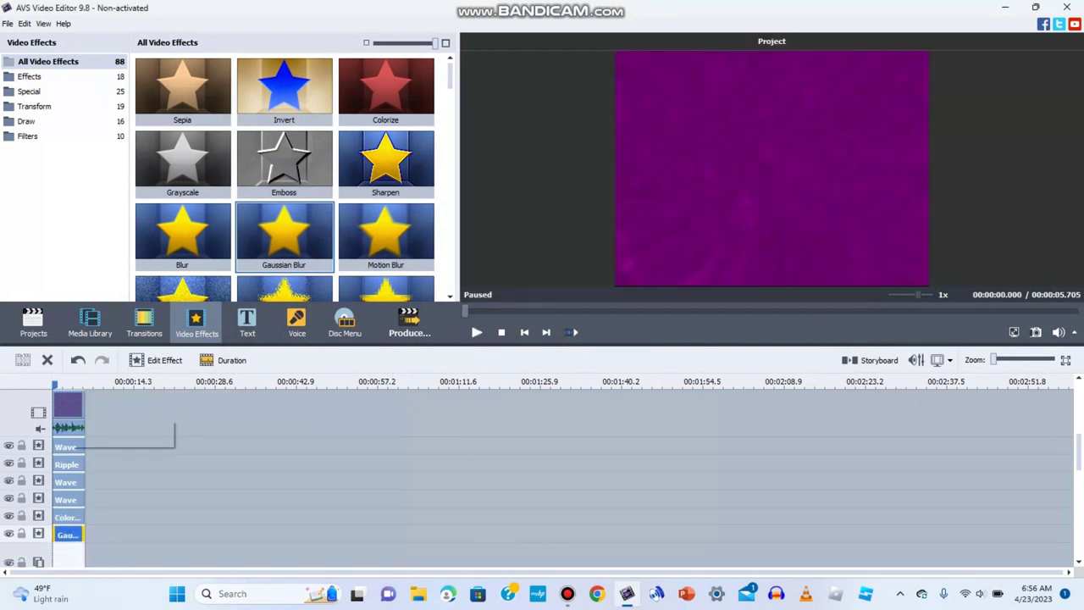
# - Apply a Pitch Shift with rate 81 to the main clip's audio and preview the result
pyautogui.click(68, 407)
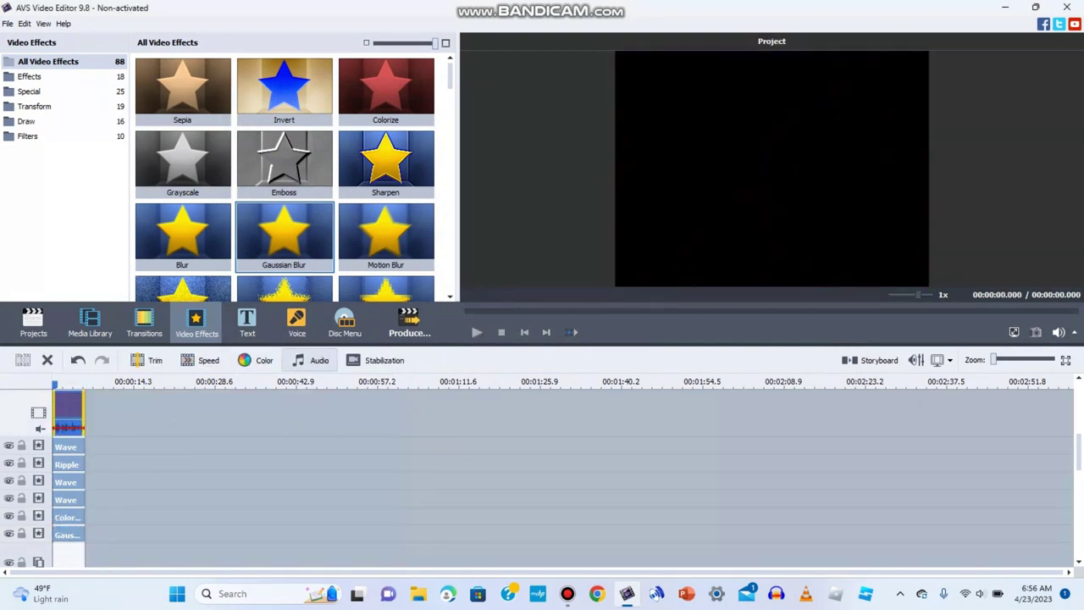
pyautogui.click(313, 360)
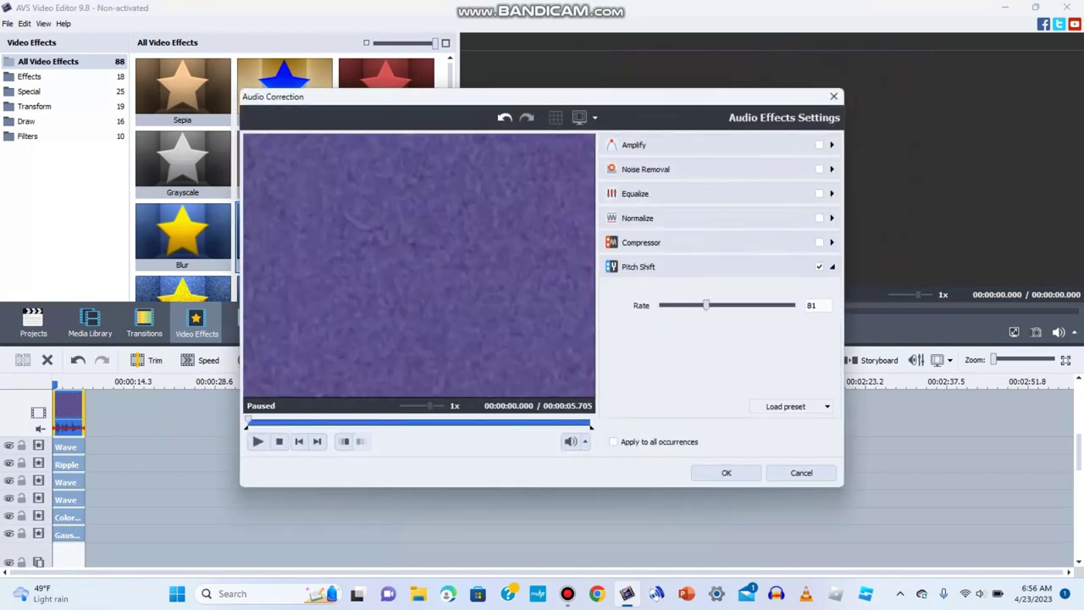
pyautogui.click(726, 473)
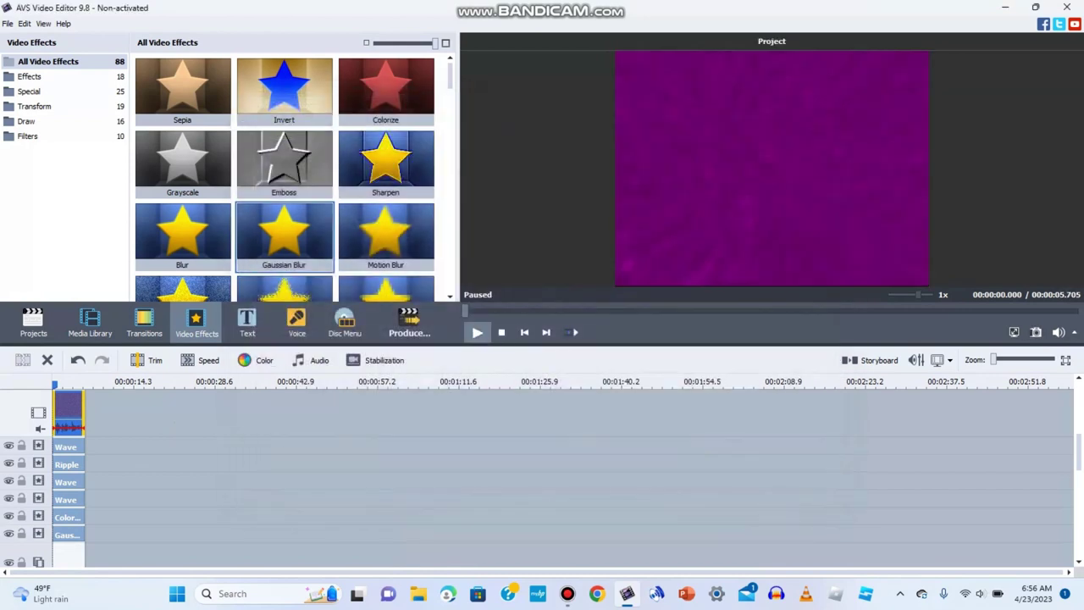
pyautogui.click(477, 332)
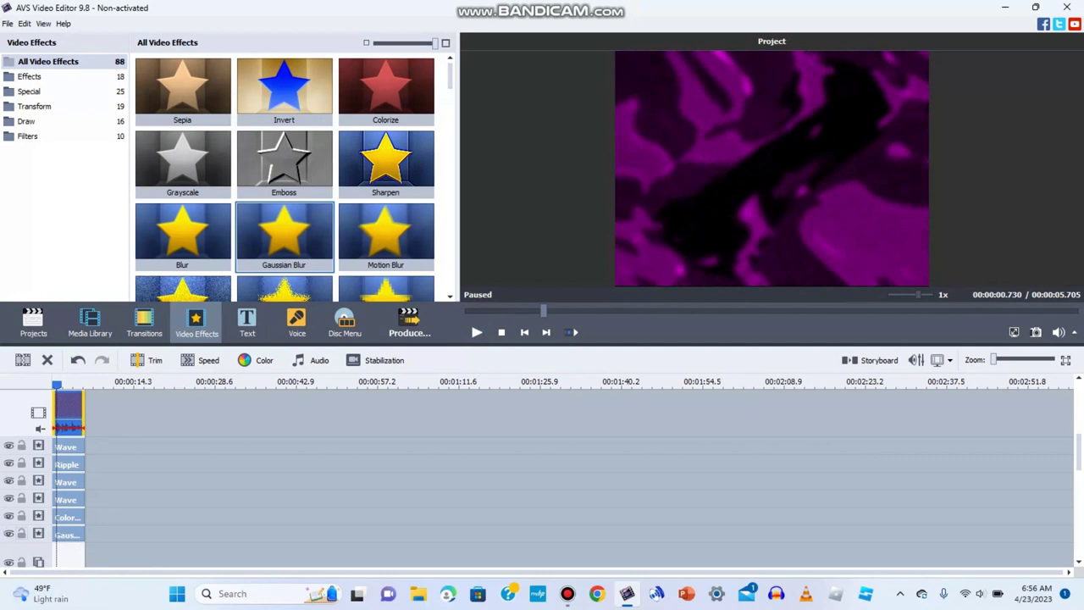
# - Add another video effect line and place the Threshold effect between Colorize and Gaussian Blur, spanning the clip
pyautogui.rightClick(32, 534)
pyautogui.click(66, 509)
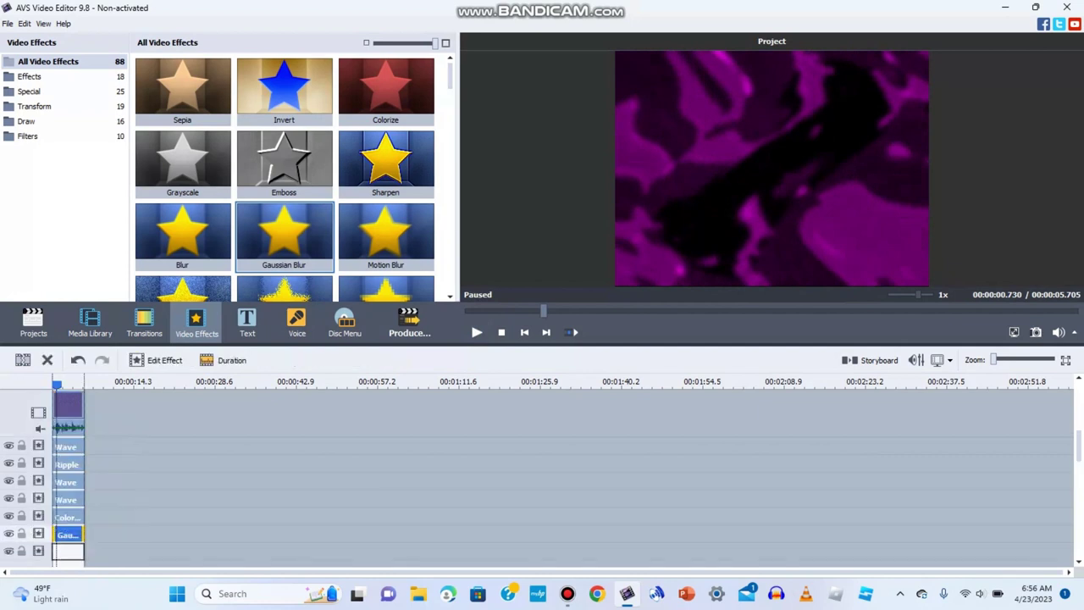
pyautogui.scroll(-4, 285, 178)
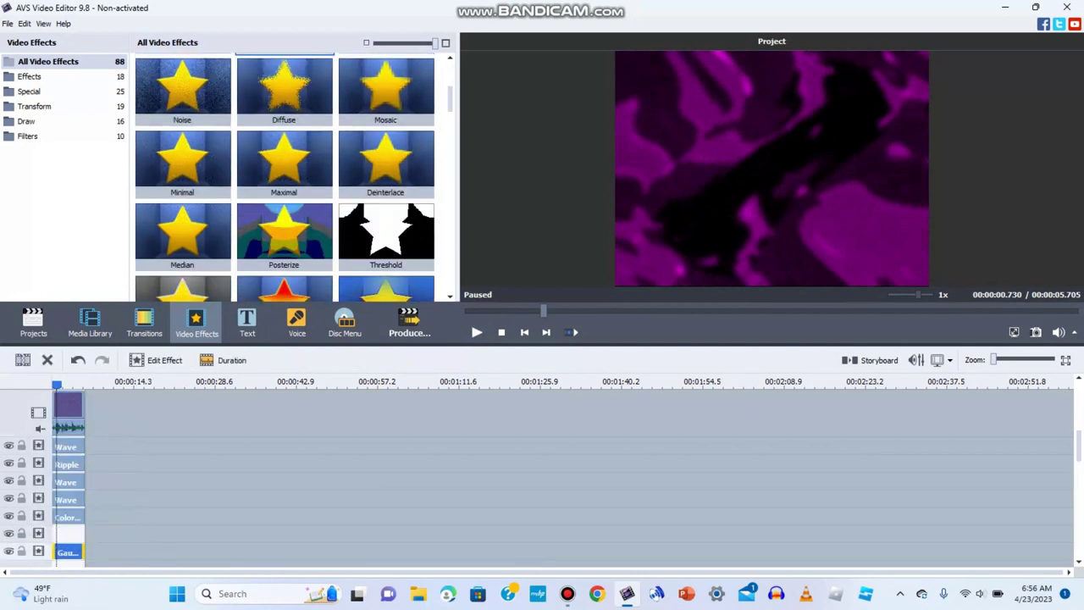
pyautogui.moveTo(385, 238); pyautogui.dragTo(69, 536)
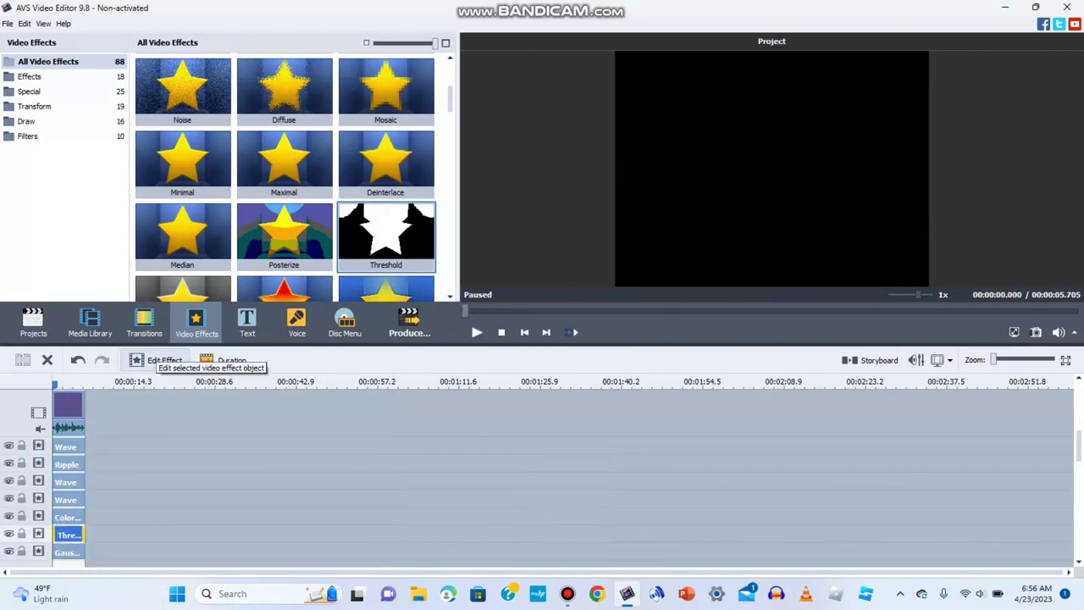
# - Set the Threshold effect to level 100 with Grayscale off, check it further along the clip, and apply
pyautogui.click(156, 360)
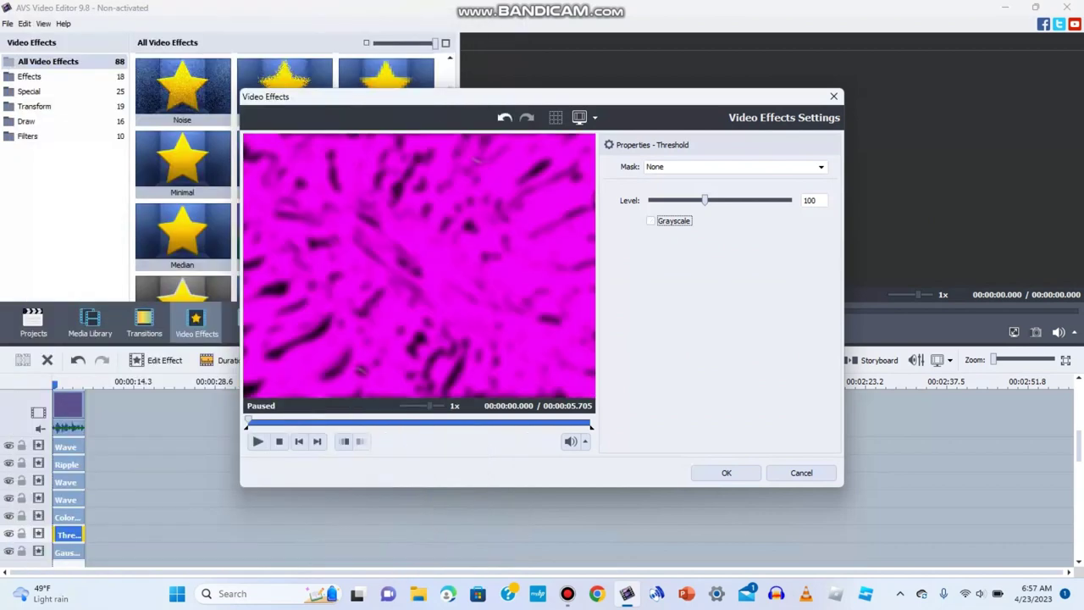
pyautogui.moveTo(248, 421); pyautogui.dragTo(397, 420)
pyautogui.click(726, 473)
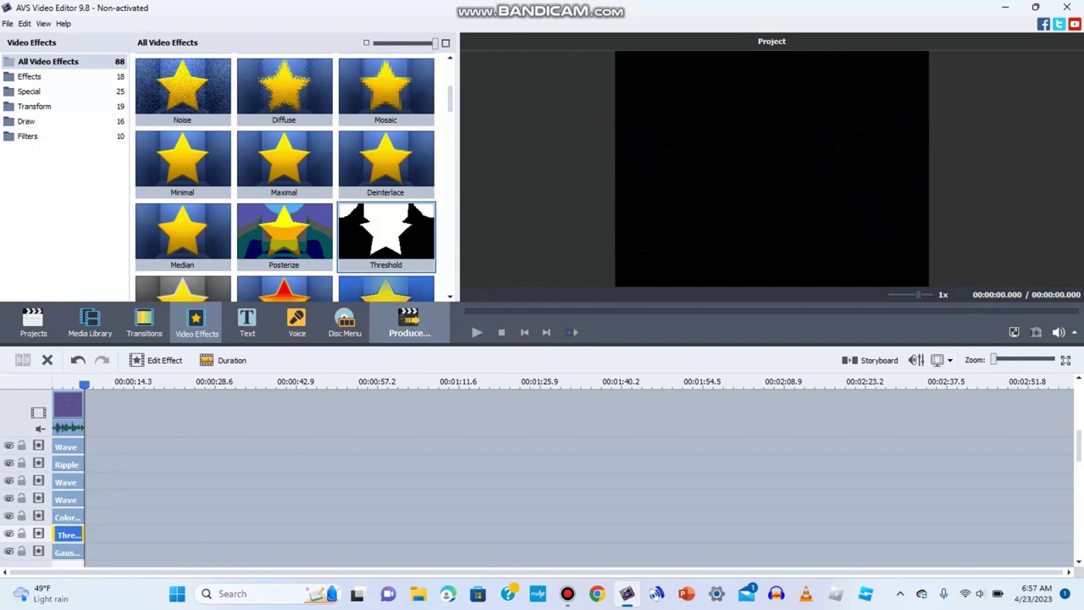
# - Start producing the project as a video file and name the output "Klasky Csupo in O"
pyautogui.click(409, 322)
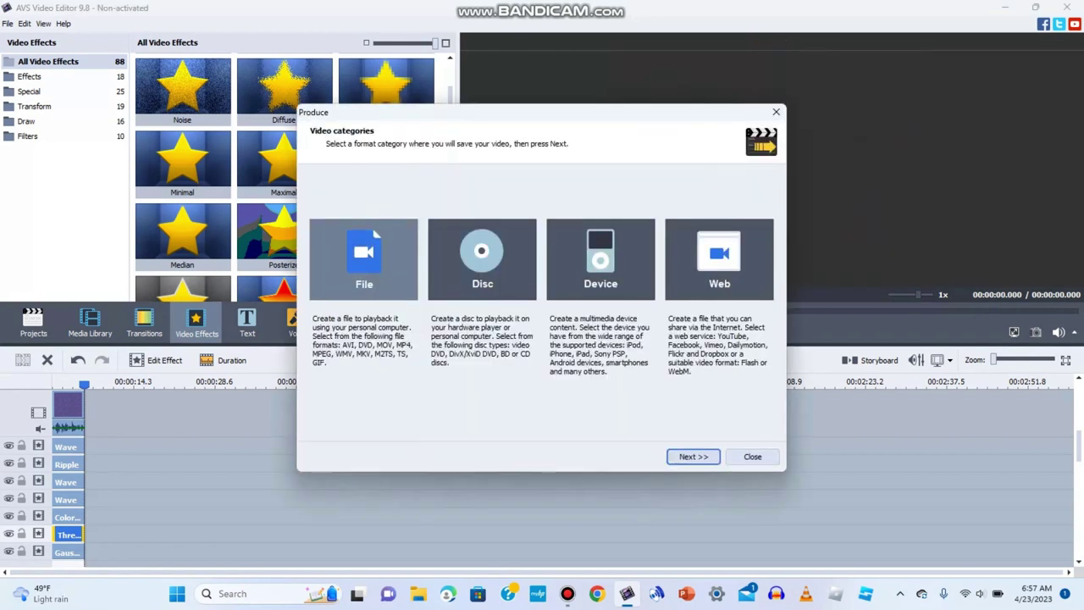
pyautogui.click(693, 457)
pyautogui.click(693, 457)
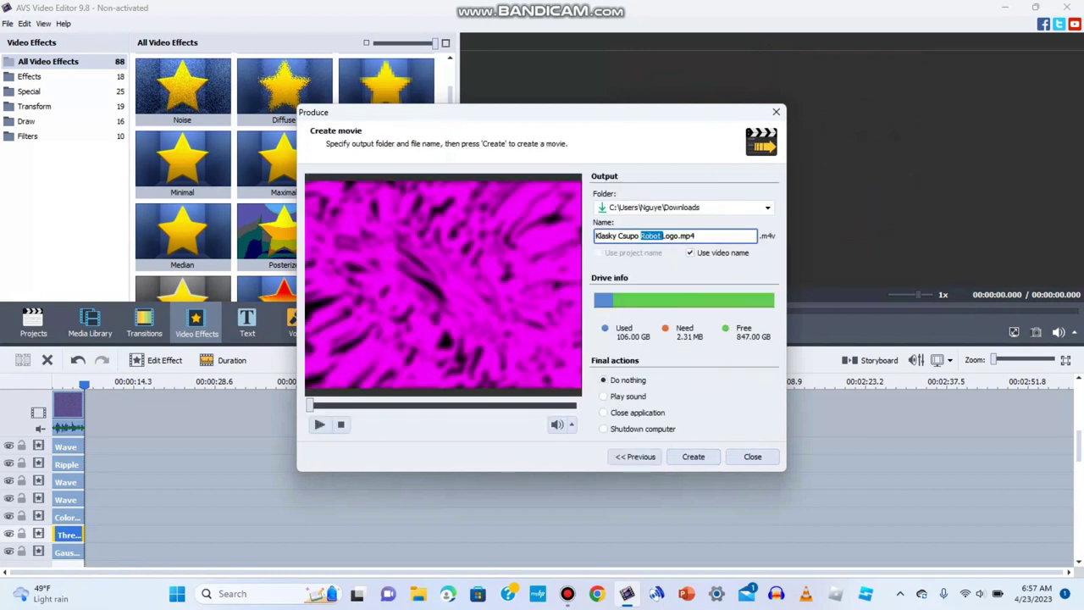
pyautogui.moveTo(642, 236); pyautogui.dragTo(696, 235)
# - Change the output profile to M4V - Apple iPhone, iPad, iPod - 480p (H.264, 640x480, 30 fps)
pyautogui.click(635, 457)
pyautogui.click(529, 285)
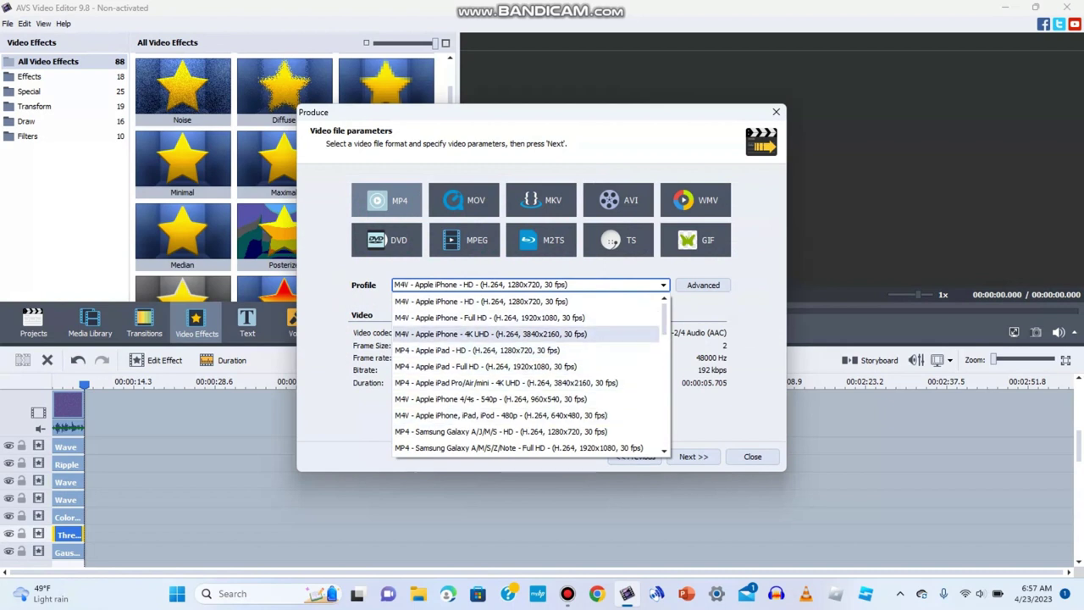
pyautogui.scroll(-3, 525, 373)
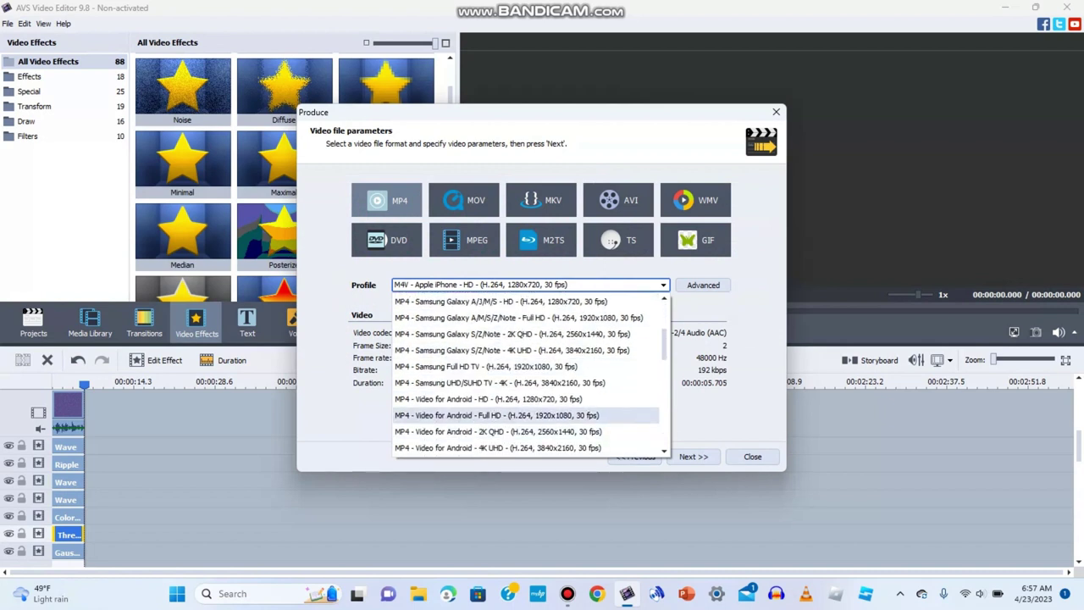
pyautogui.scroll(-1, 525, 390)
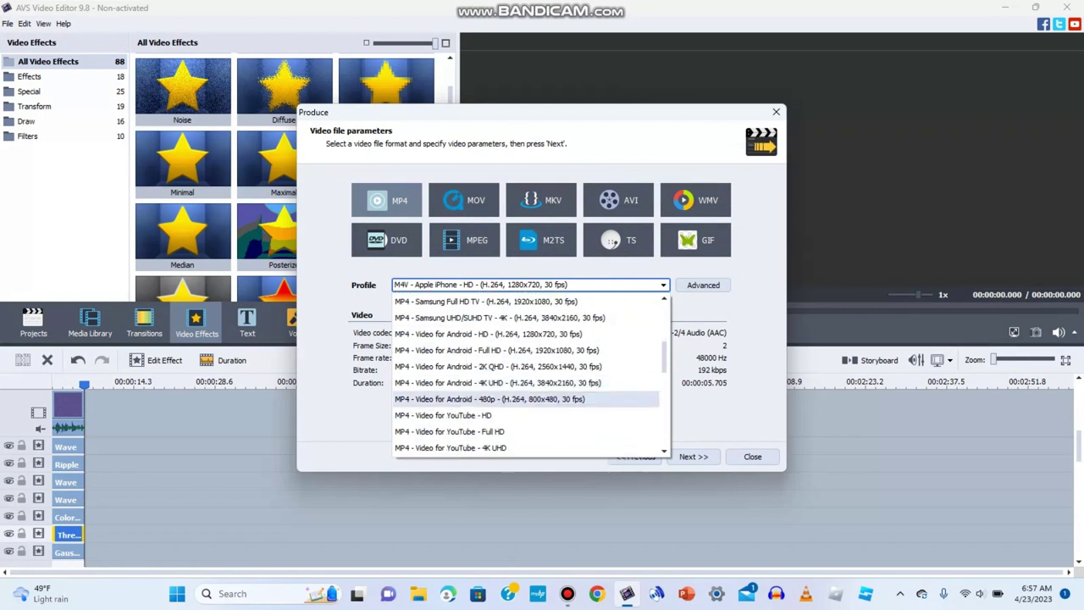
pyautogui.scroll(2, 526, 372)
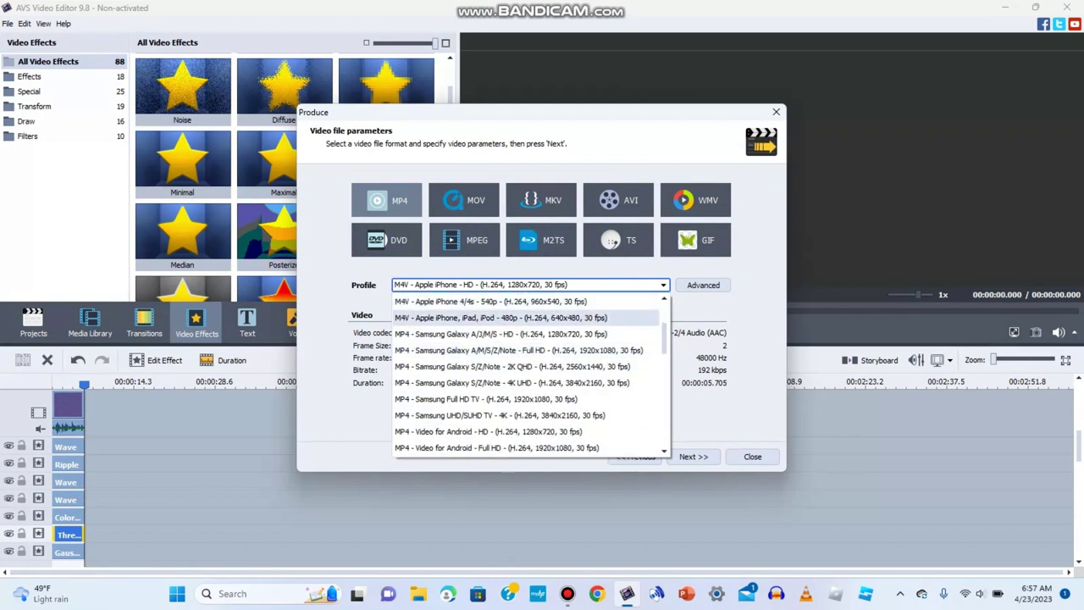
pyautogui.click(492, 316)
pyautogui.click(693, 457)
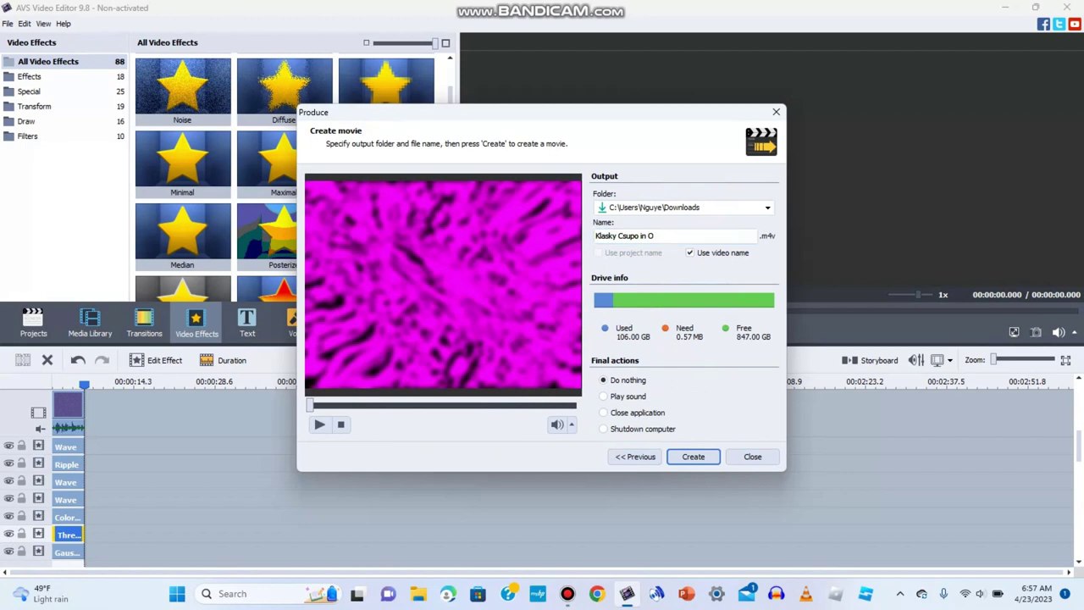
# - Create the movie as a non-activated version and return to the editor once the conversion is done
pyautogui.click(693, 457)
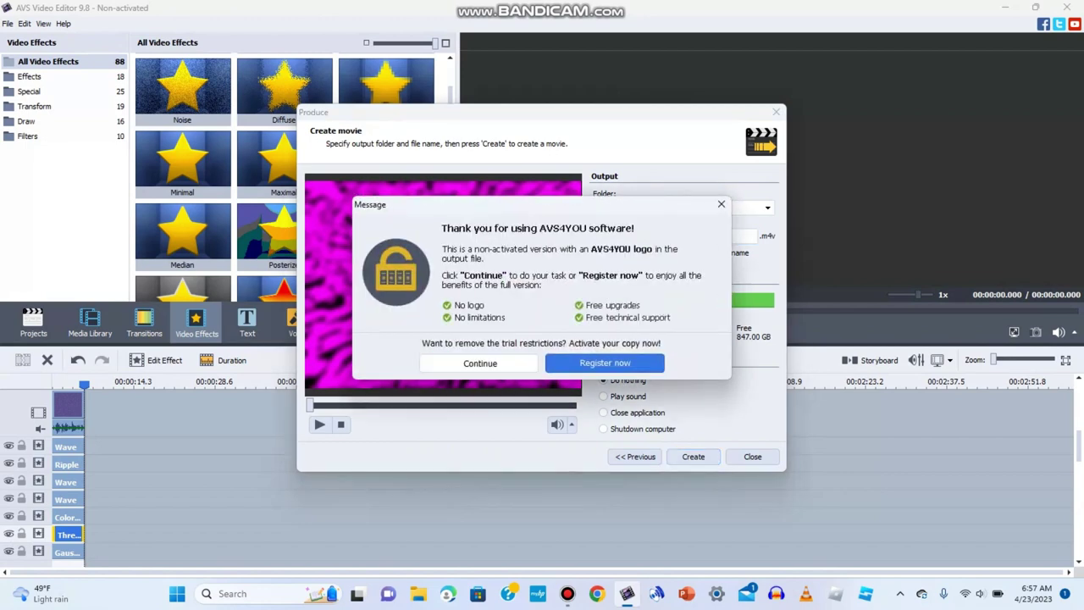
pyautogui.click(479, 363)
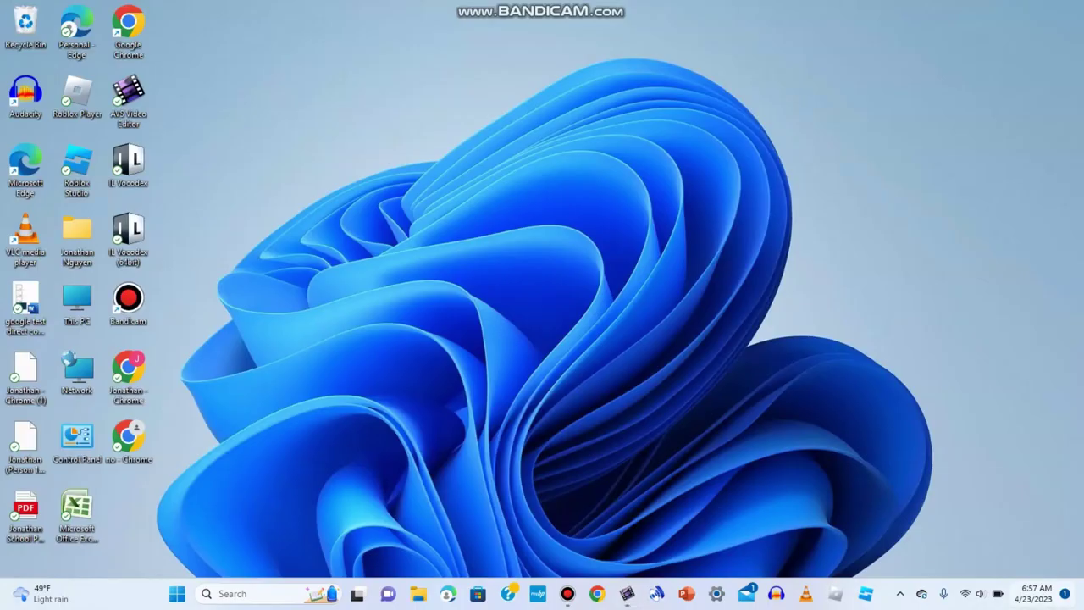
pyautogui.click(627, 593)
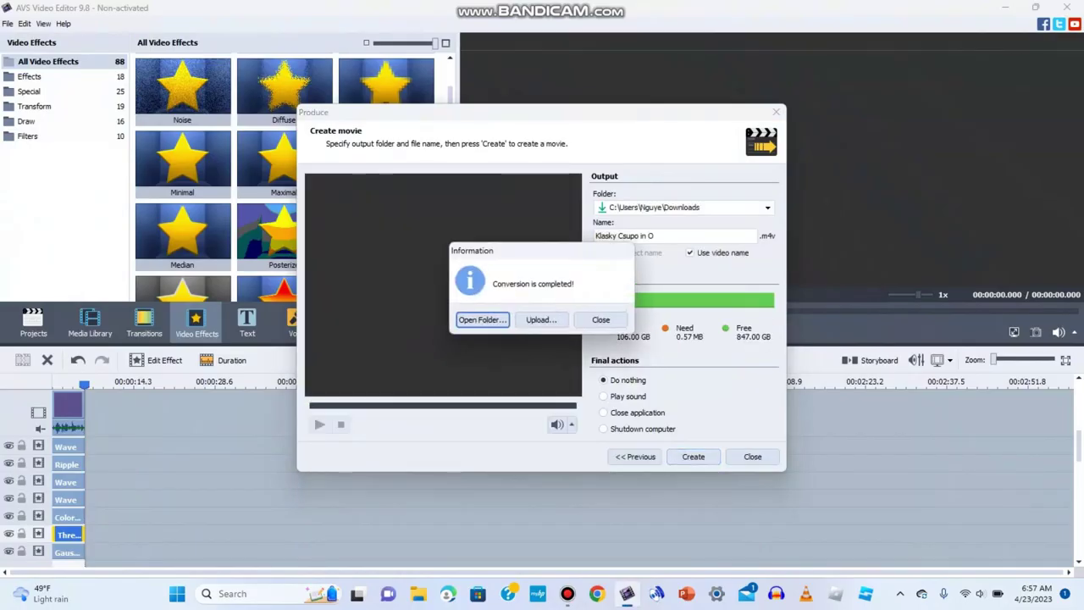
pyautogui.click(601, 320)
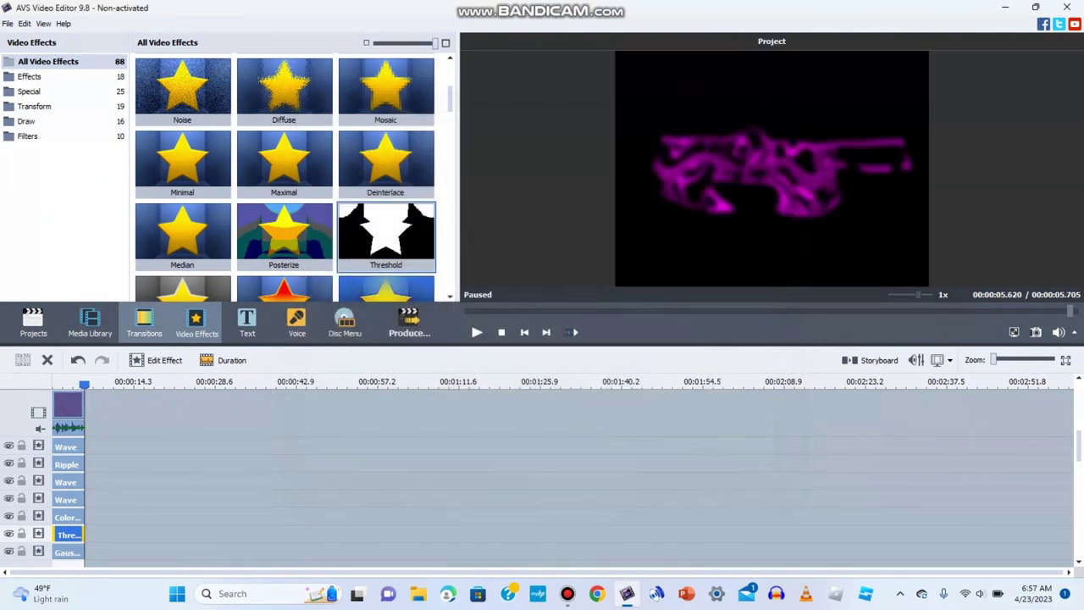
# - Import the rendered video "Klasky Csupo in O" from the Downloads folder into the media library
pyautogui.click(90, 323)
pyautogui.click(63, 70)
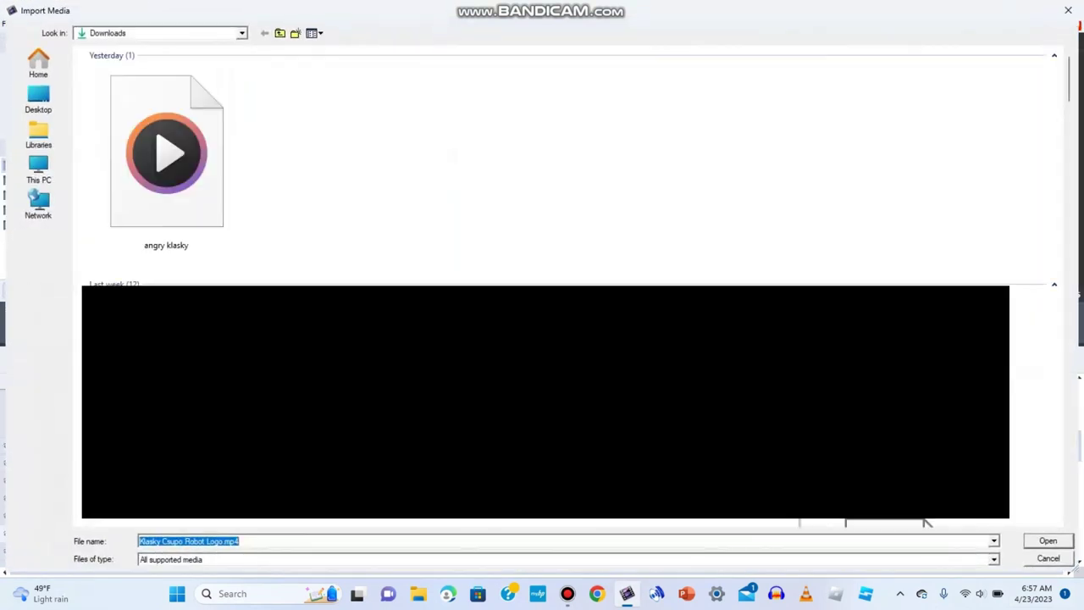
pyautogui.click(166, 158)
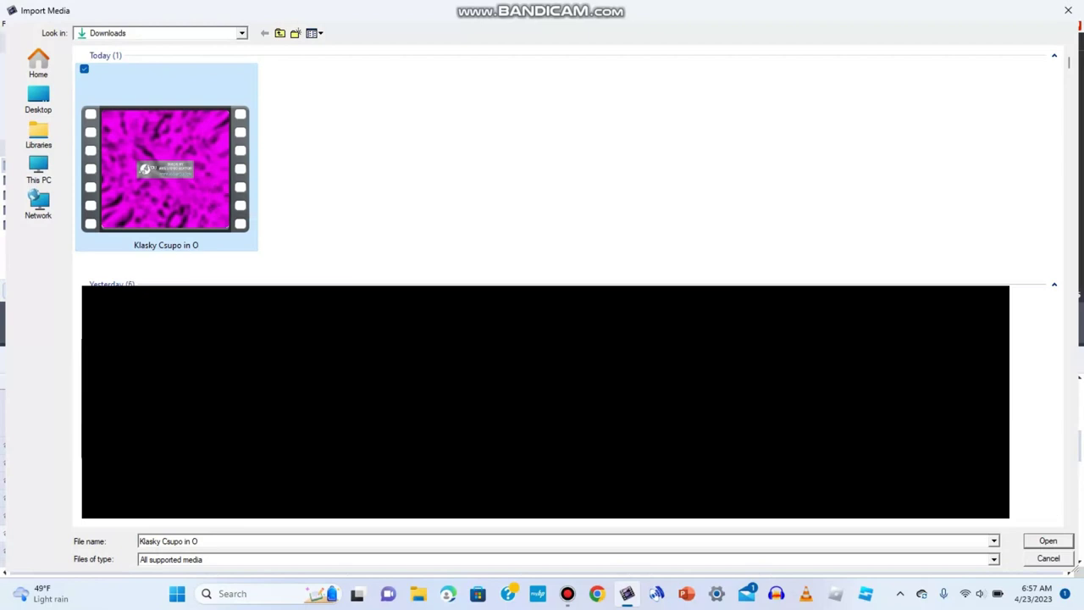
pyautogui.doubleClick(167, 165)
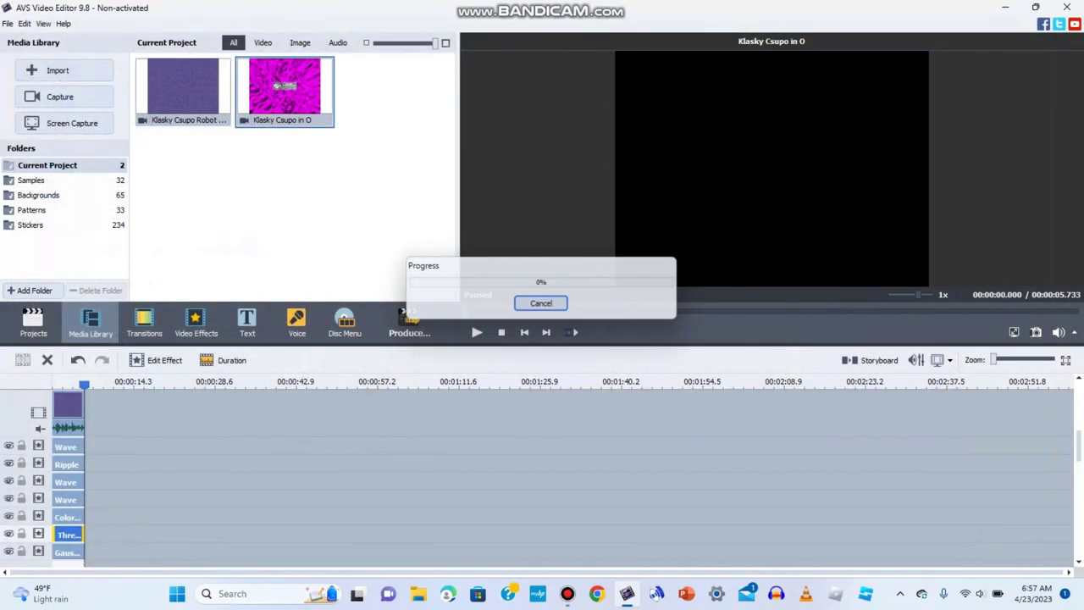
# - Replace the old clip and its effects on the timeline with "Klasky Csupo in O" on the main video track
pyautogui.moveTo(284, 89); pyautogui.dragTo(123, 449)
pyautogui.moveTo(68, 411); pyautogui.dragTo(68, 409)
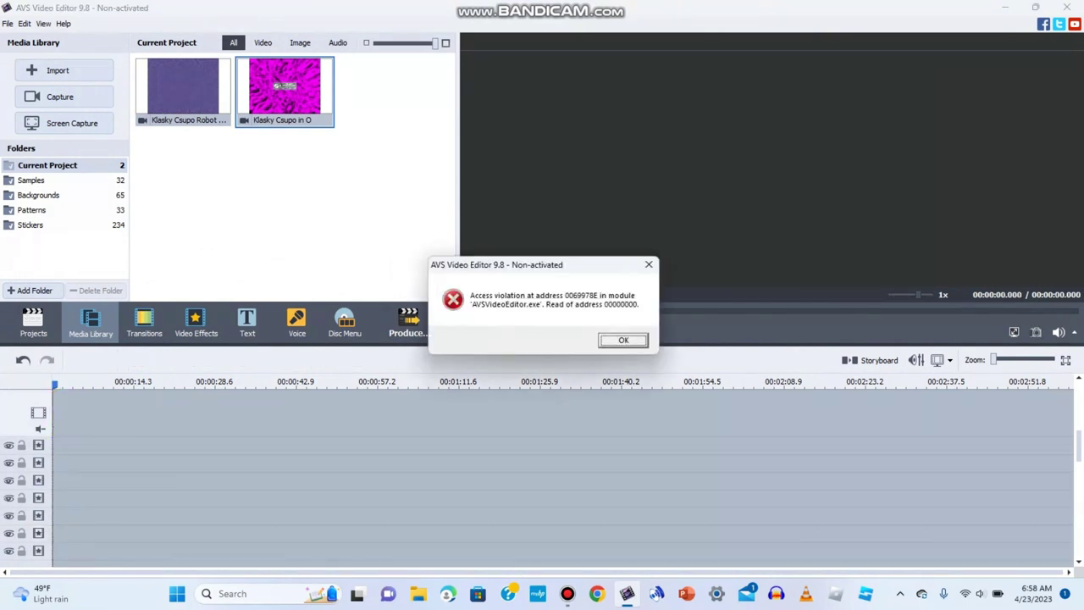
pyautogui.press('Return')
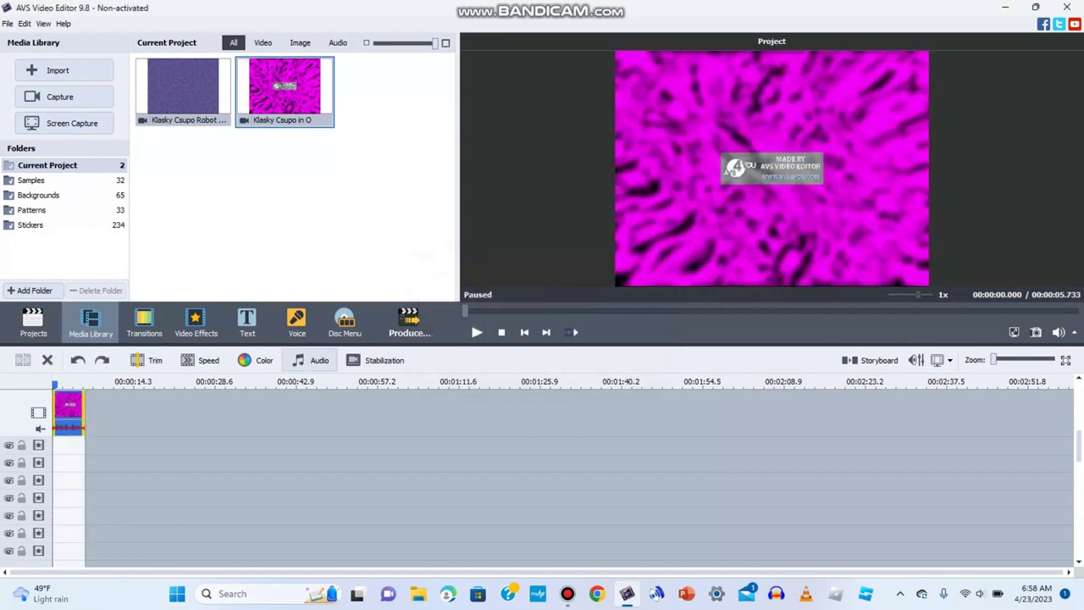
# - Overlay another copy of "Klasky Csupo in O" on the main clip, with transparency 60 and enlarged to fill the frame
pyautogui.moveTo(285, 89); pyautogui.dragTo(69, 537)
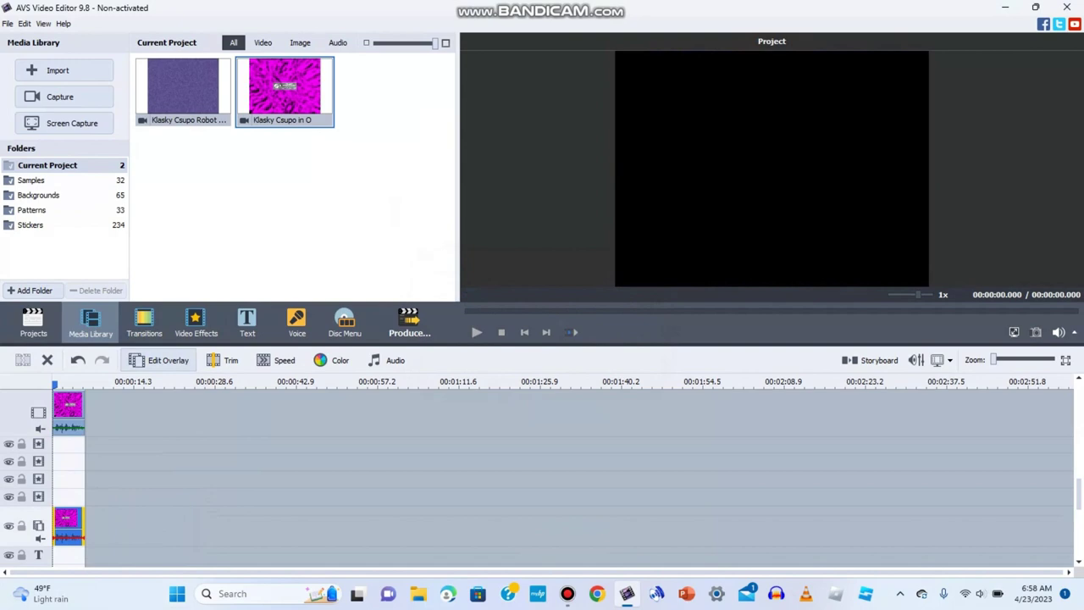
pyautogui.click(158, 360)
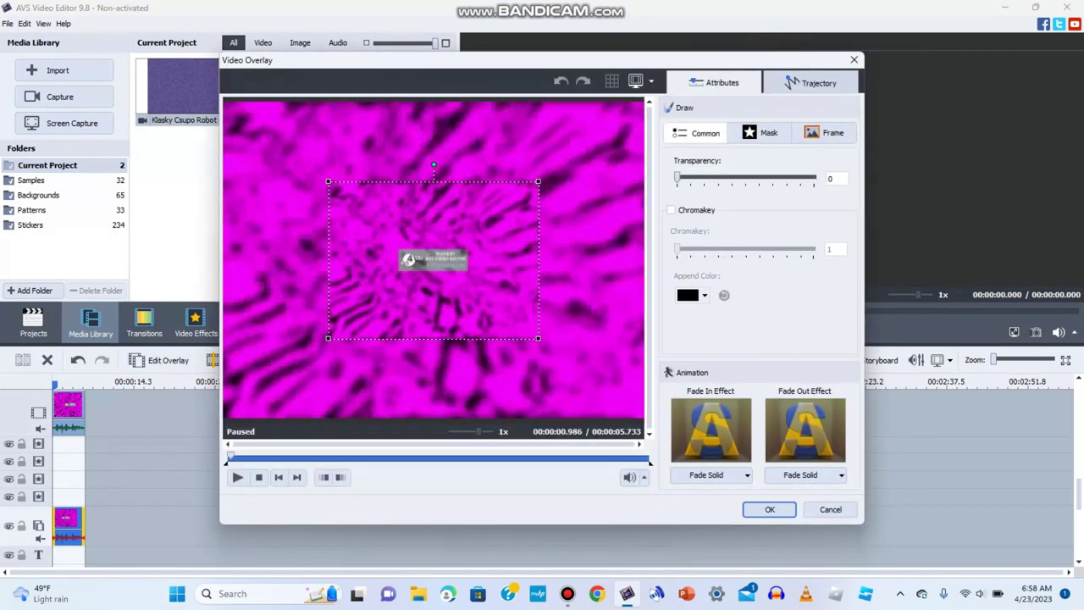
pyautogui.click(300, 457)
pyautogui.moveTo(677, 177); pyautogui.dragTo(759, 177)
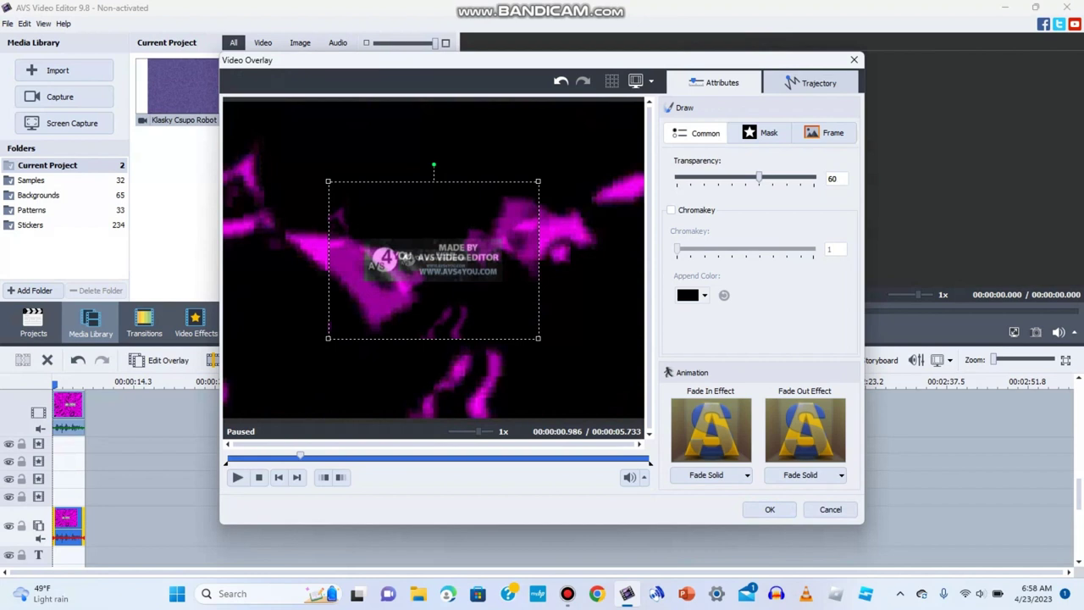
pyautogui.click(406, 457)
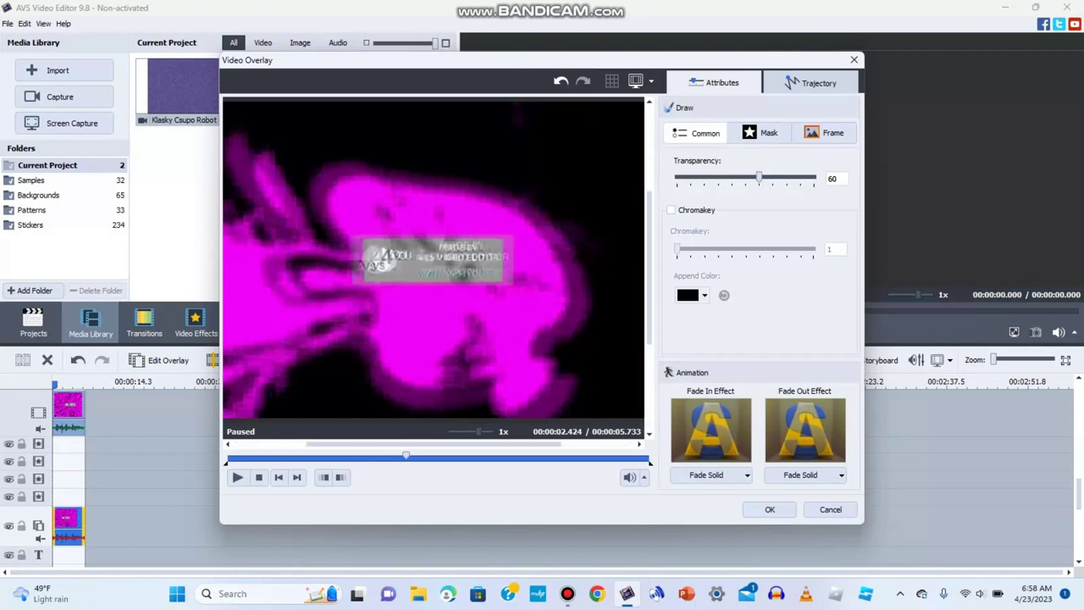
pyautogui.click(770, 509)
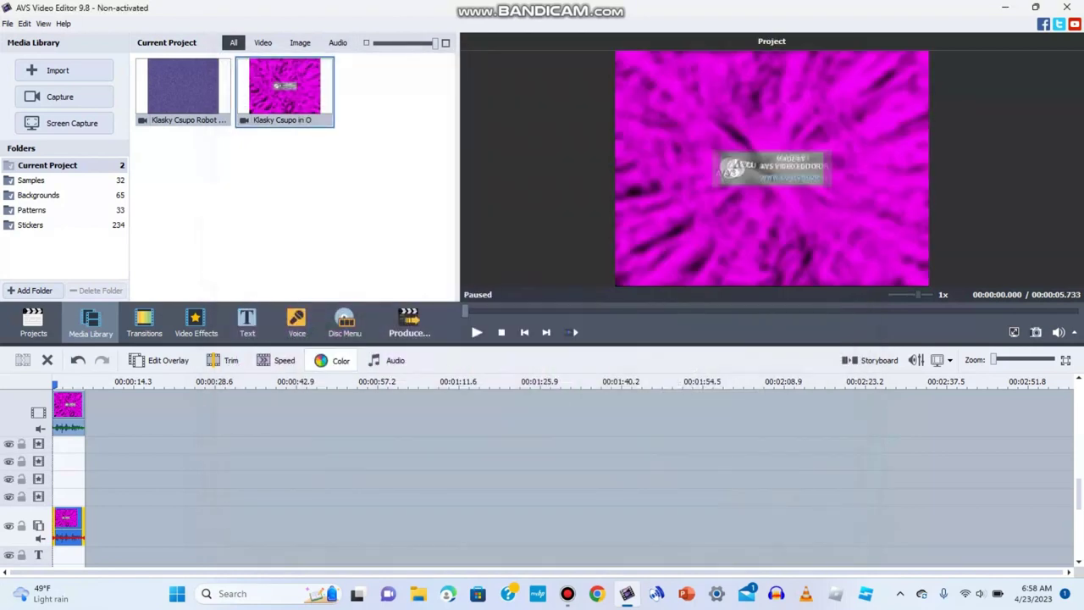
# - Raise the overlay clip's hue to its maximum in Color Correction and preview the result
pyautogui.click(331, 360)
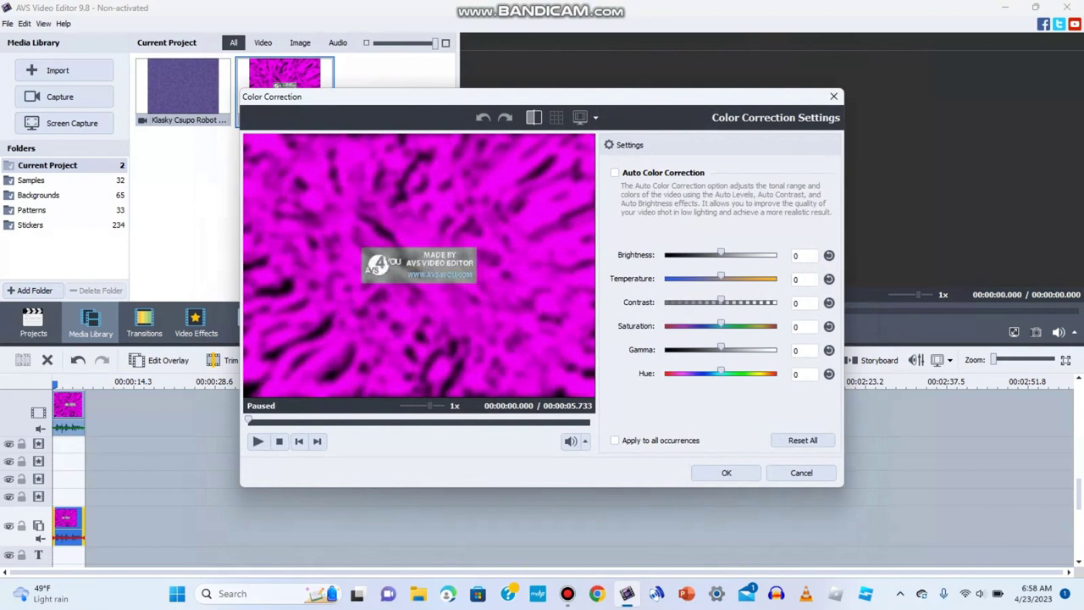
pyautogui.moveTo(721, 372); pyautogui.dragTo(778, 372)
pyautogui.click(726, 473)
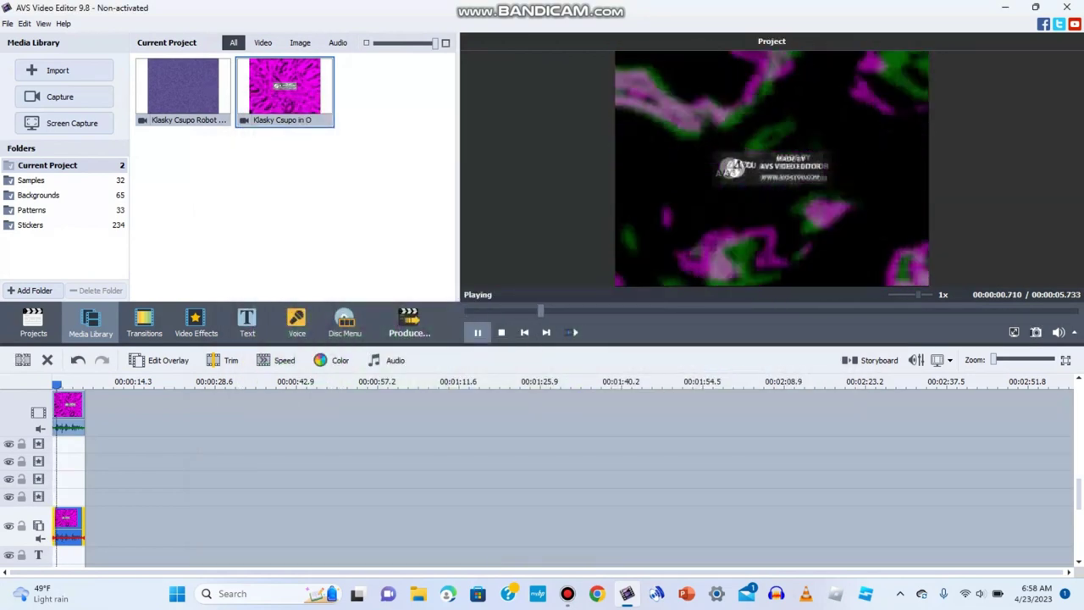
pyautogui.click(477, 332)
# - Lower the Pitch Shift rate of the main clip's audio in Audio Correction
pyautogui.click(68, 407)
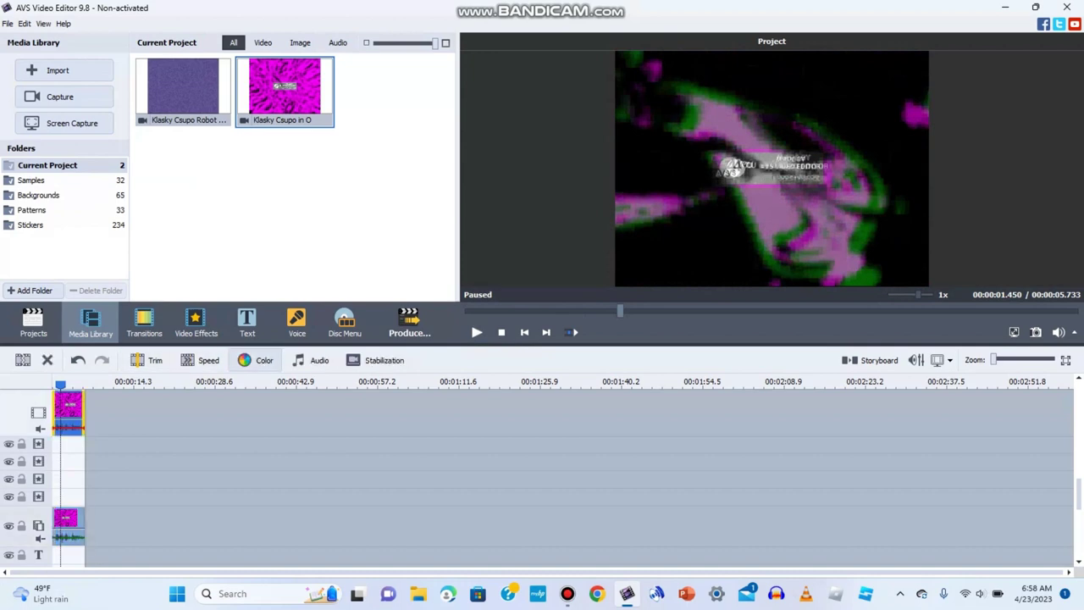
pyautogui.click(311, 360)
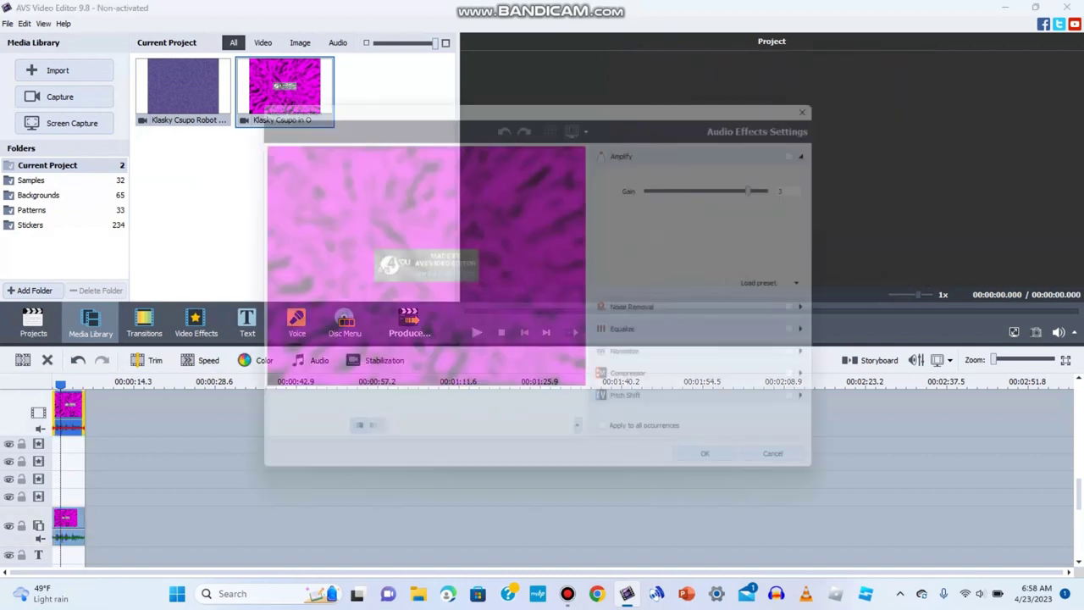
pyautogui.click(669, 407)
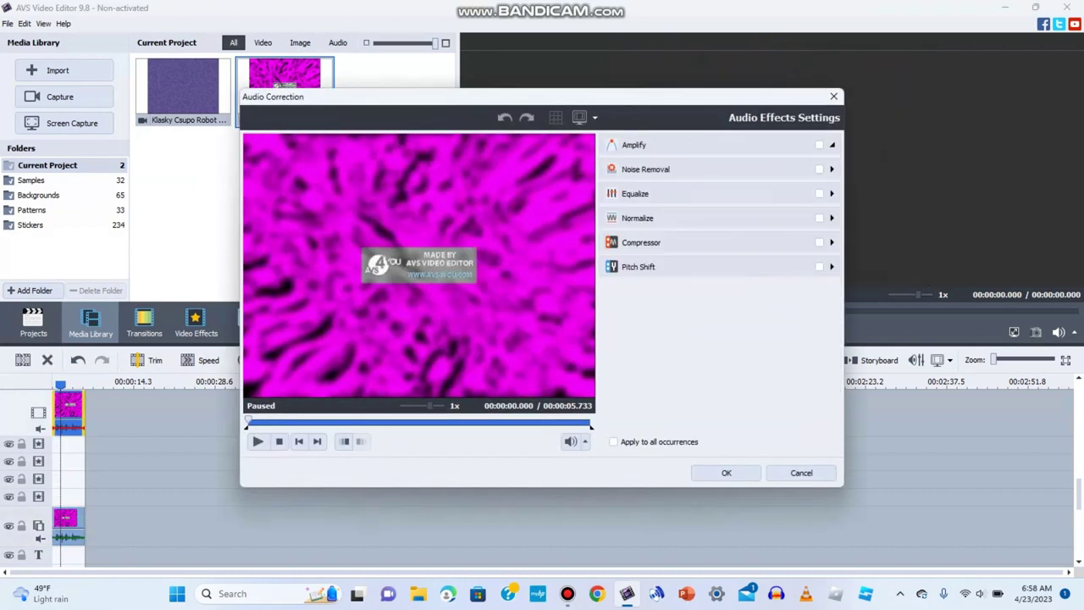
pyautogui.moveTo(700, 305); pyautogui.dragTo(661, 305)
pyautogui.click(726, 473)
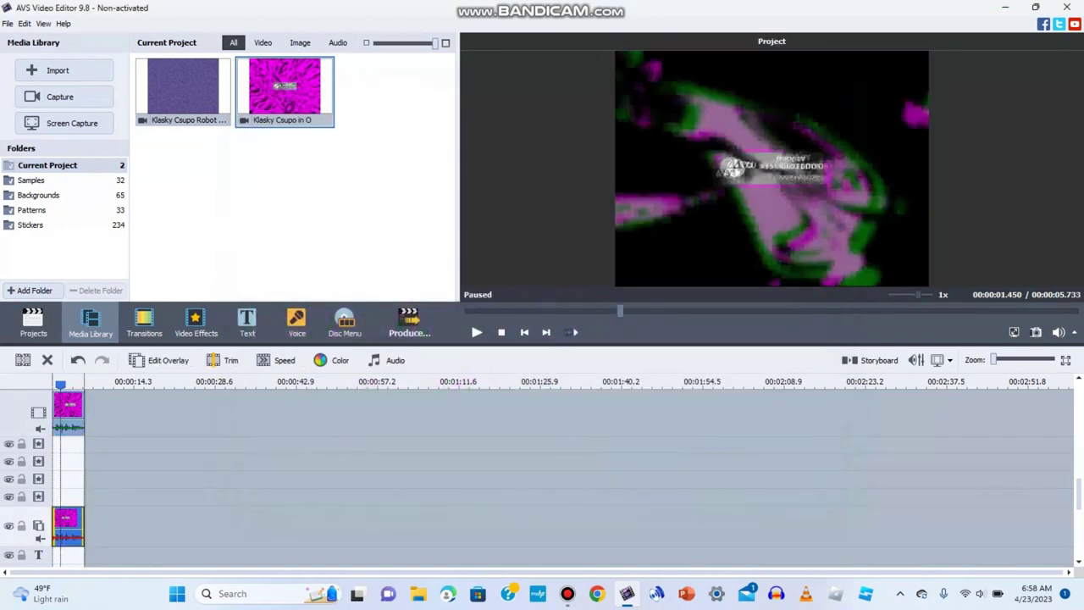
# - Apply the Helium Pitch Shift preset with rate 60 to the overlay clip's audio and preview the project
pyautogui.click(388, 360)
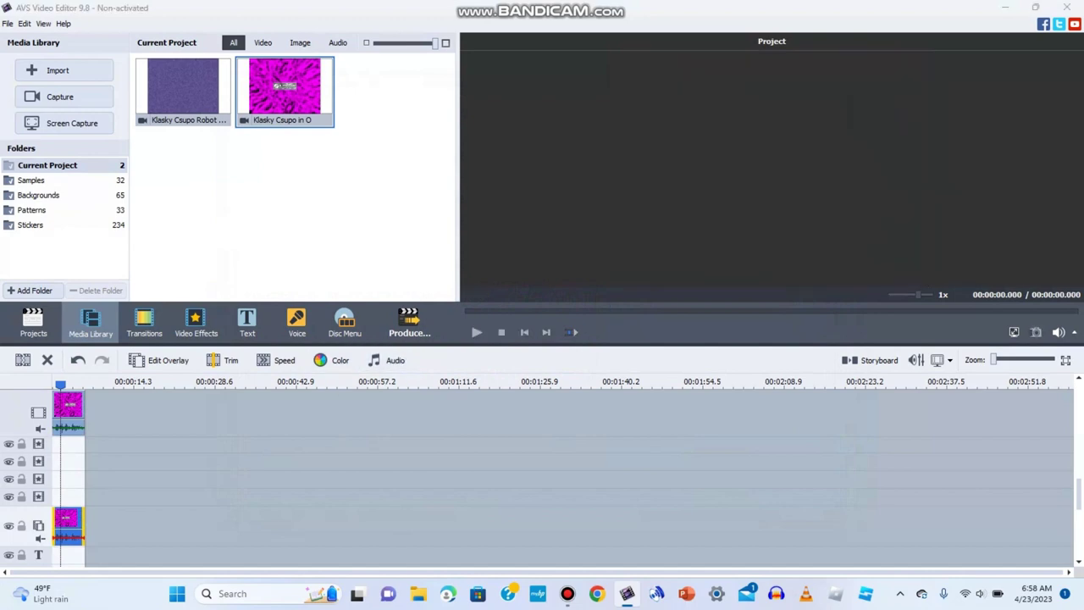
pyautogui.click(786, 406)
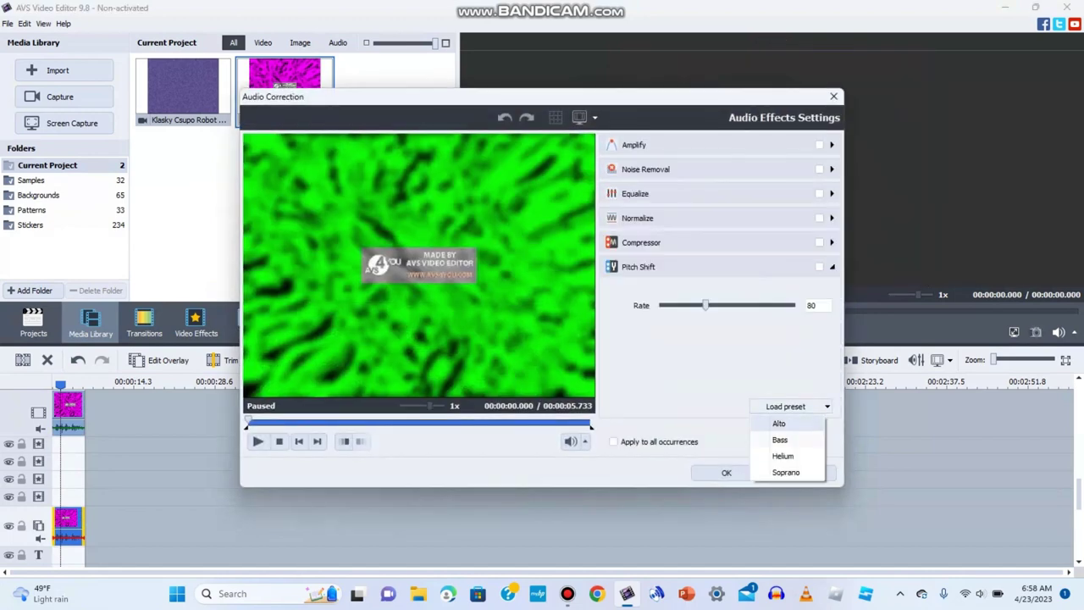
pyautogui.click(783, 456)
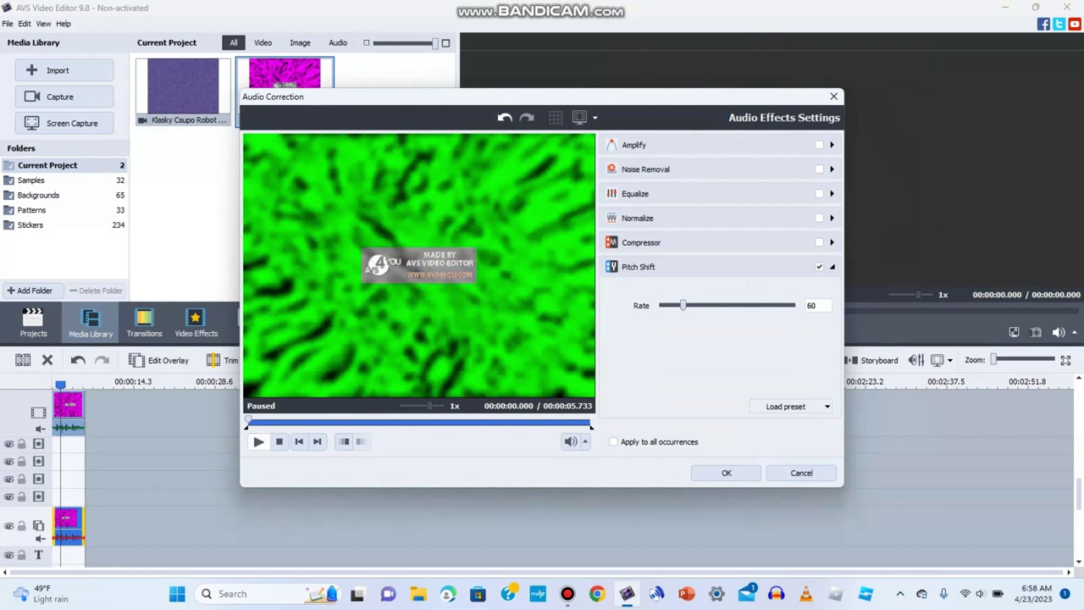
pyautogui.click(258, 442)
pyautogui.click(726, 473)
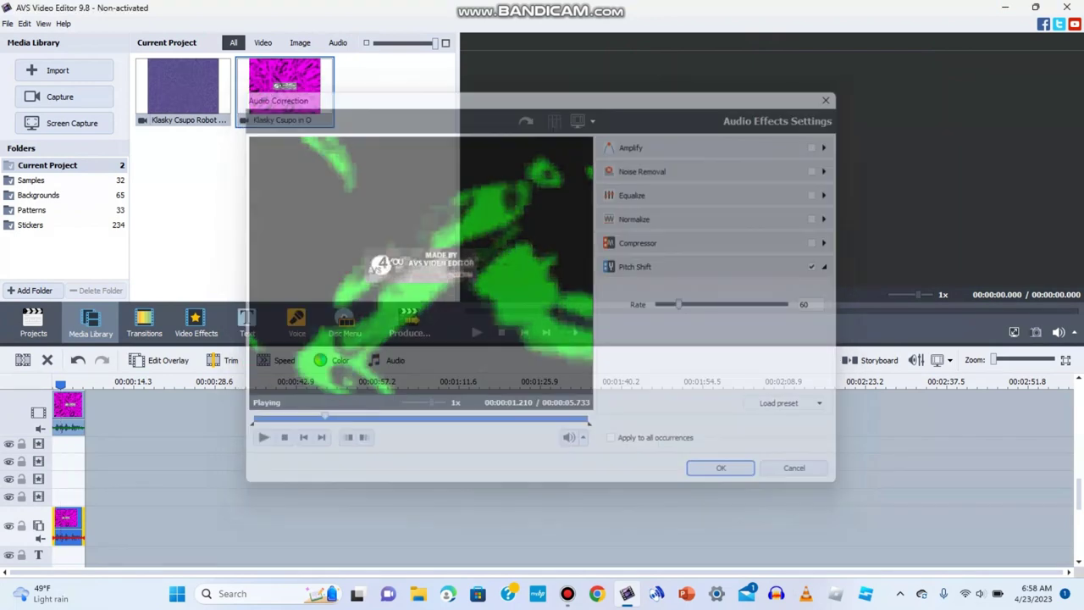
pyautogui.click(476, 332)
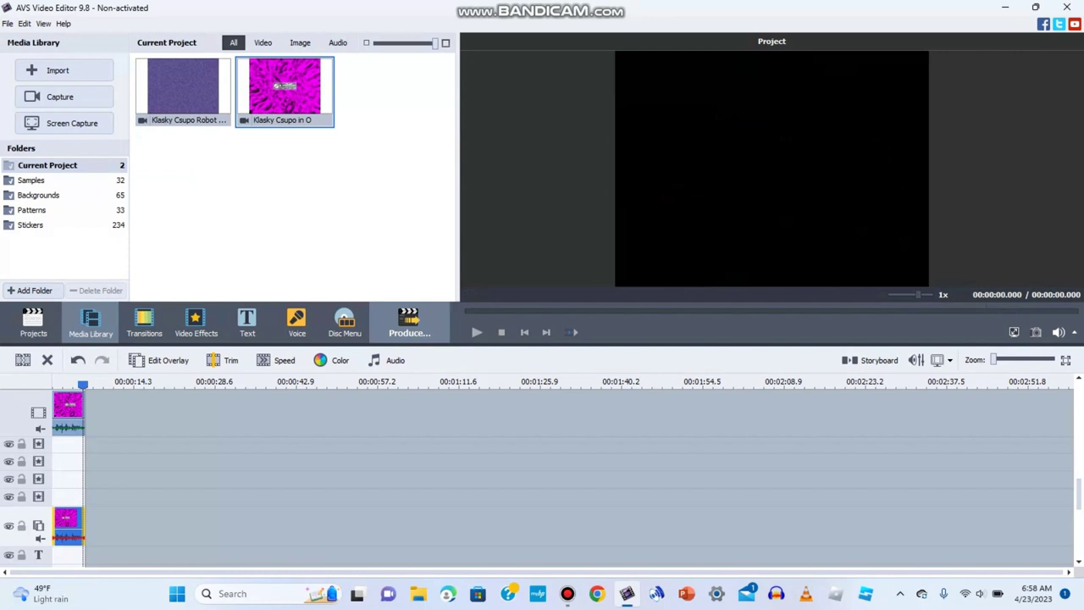
# - Set up a web video export for YouTube with the profile "MP4 - Video for YouTube - 480p"
pyautogui.click(409, 321)
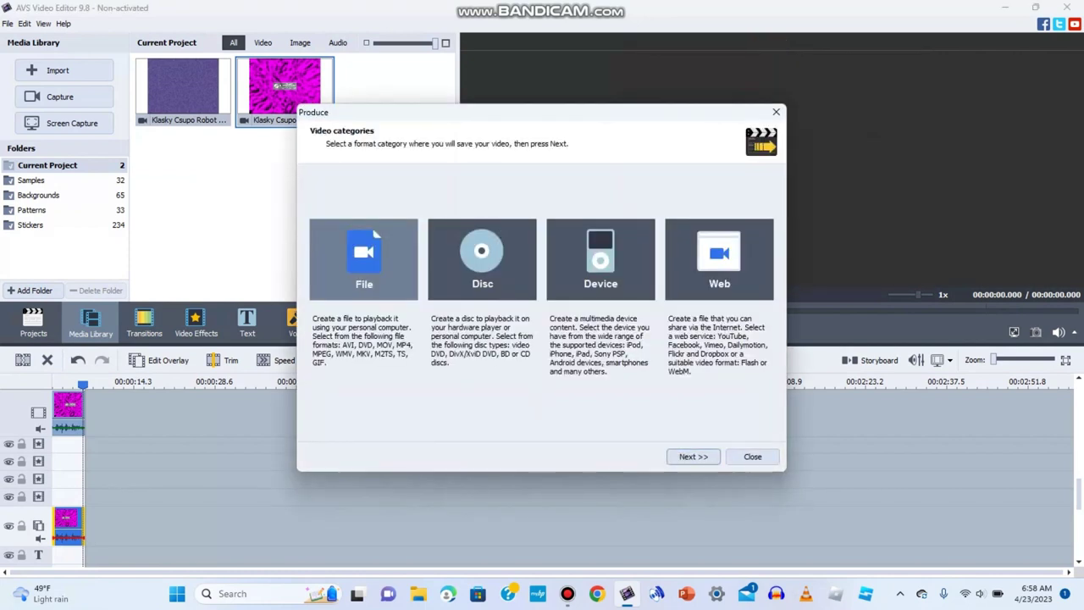
pyautogui.click(719, 259)
pyautogui.click(694, 457)
pyautogui.click(694, 457)
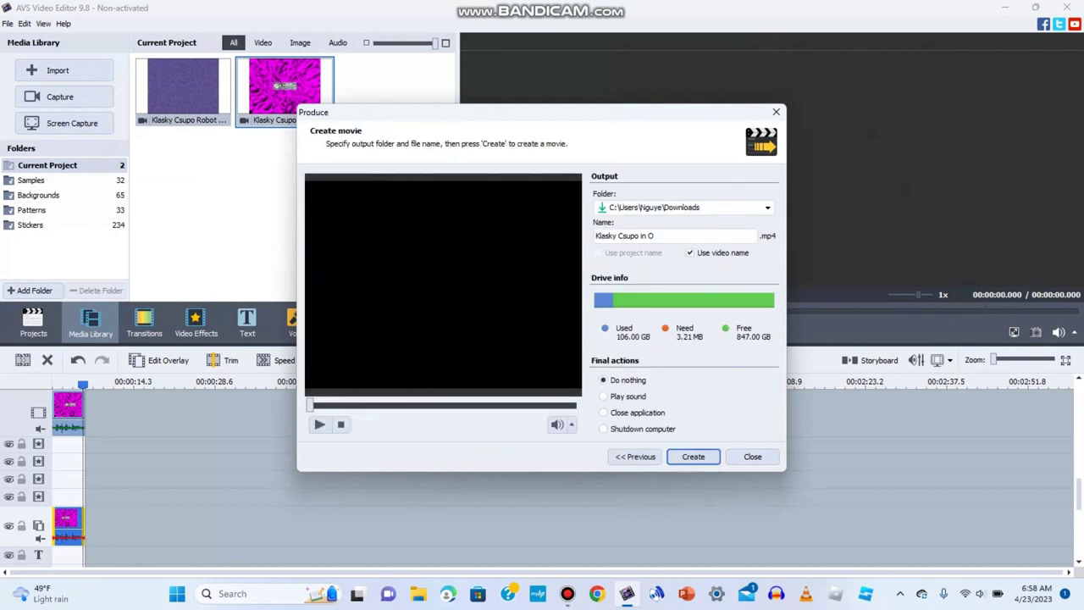
pyautogui.click(636, 456)
pyautogui.click(532, 286)
pyautogui.click(446, 366)
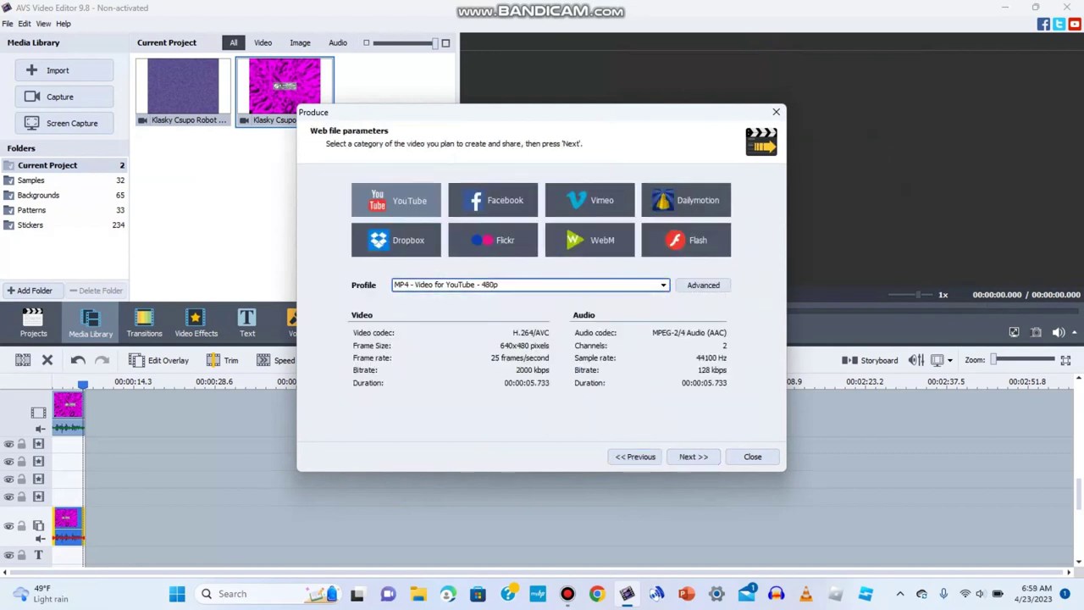
pyautogui.click(693, 456)
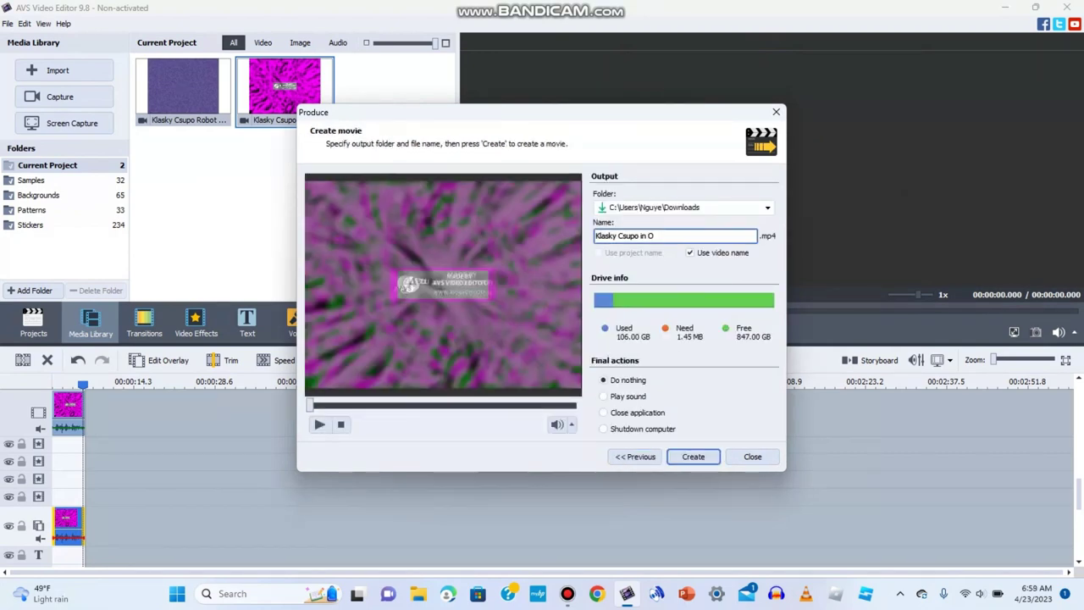
# - Name the output "Klasky Csupo in ^o^" and render it to the Downloads folder using the non-activated version
pyautogui.click(669, 235)
pyautogui.press('BackSpace')
pyautogui.press('Return')
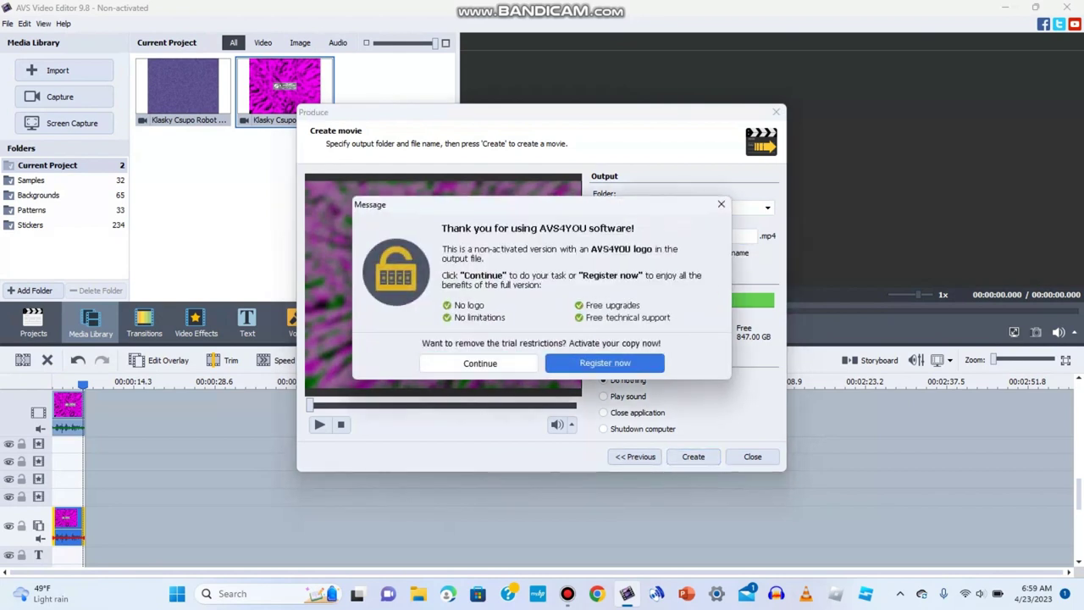
pyautogui.press('Return')
pyautogui.press('XF86AudioLowerVolume')
pyautogui.press('XF86AudioLowerVolume')
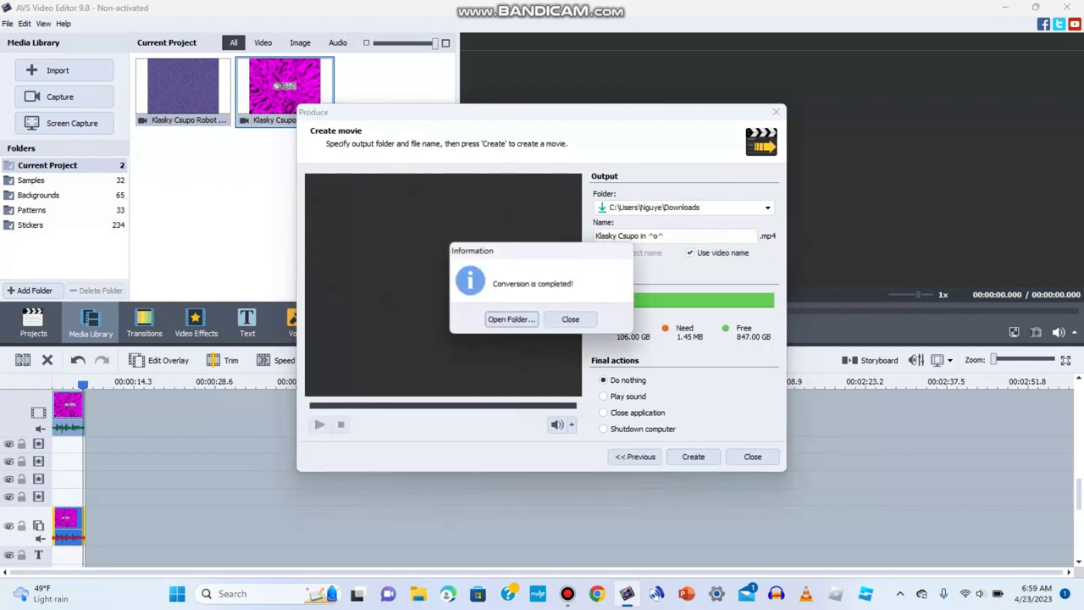
pyautogui.click(571, 320)
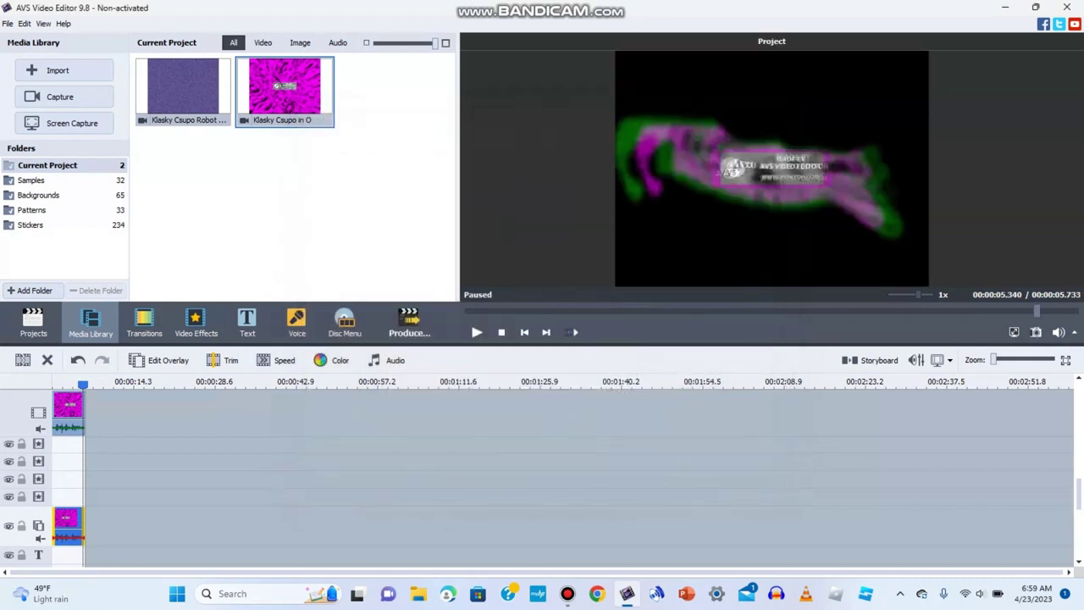
# - Replace the timeline's clips with the newly imported "Klasky Csupo in ^o^" on both the main video and overlay tracks
pyautogui.click(68, 408)
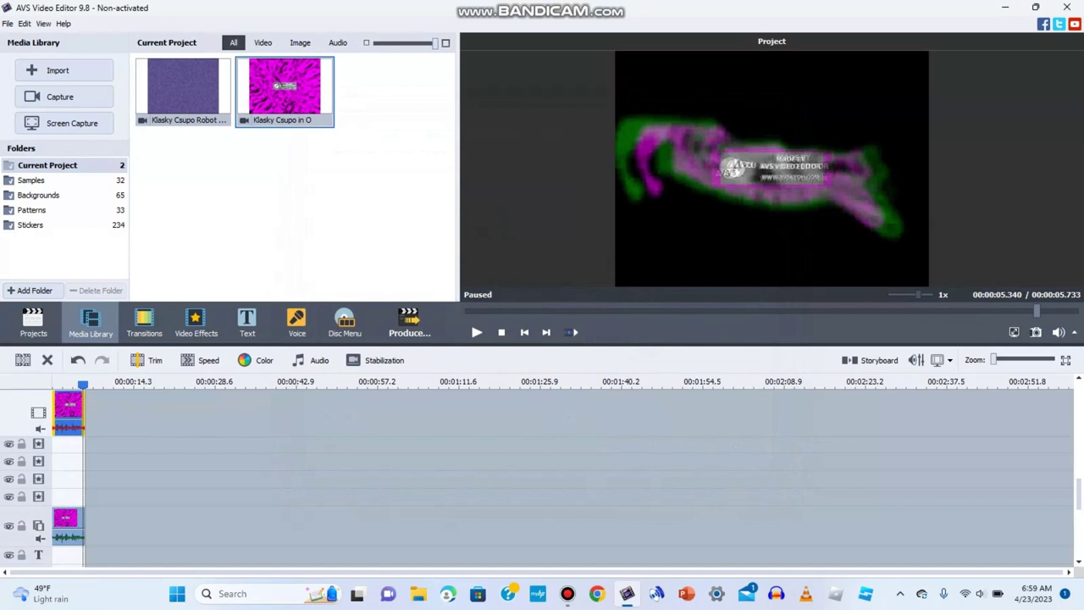
pyautogui.press('Delete')
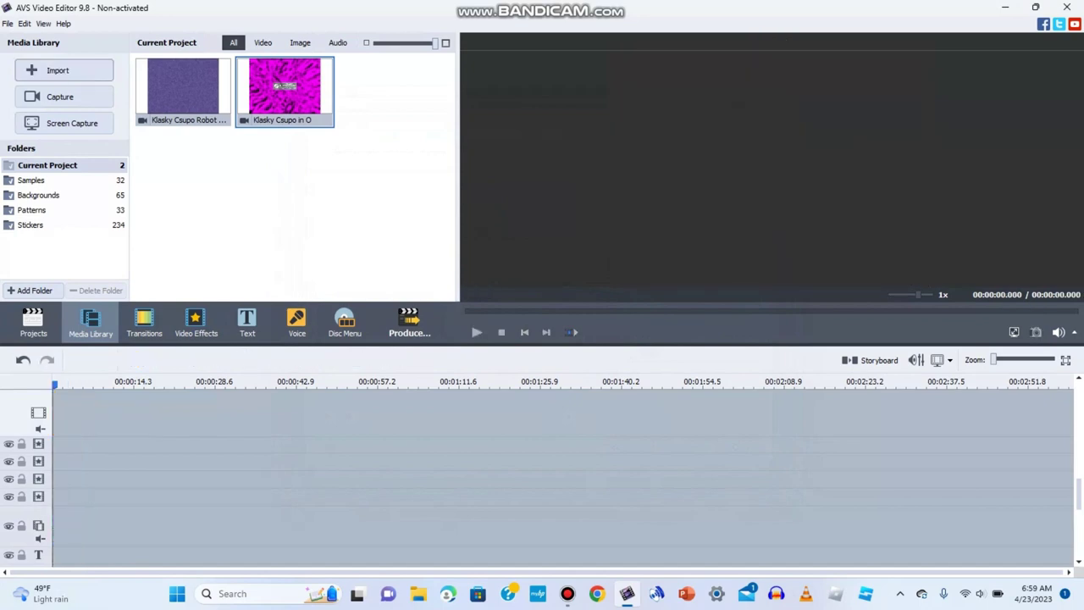
pyautogui.click(65, 70)
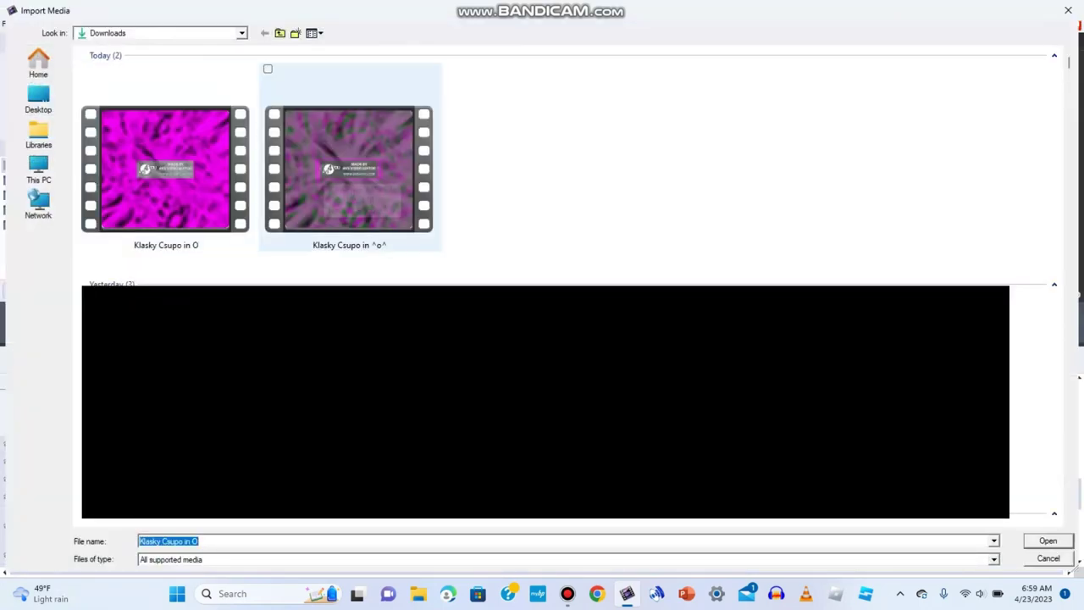
pyautogui.doubleClick(349, 170)
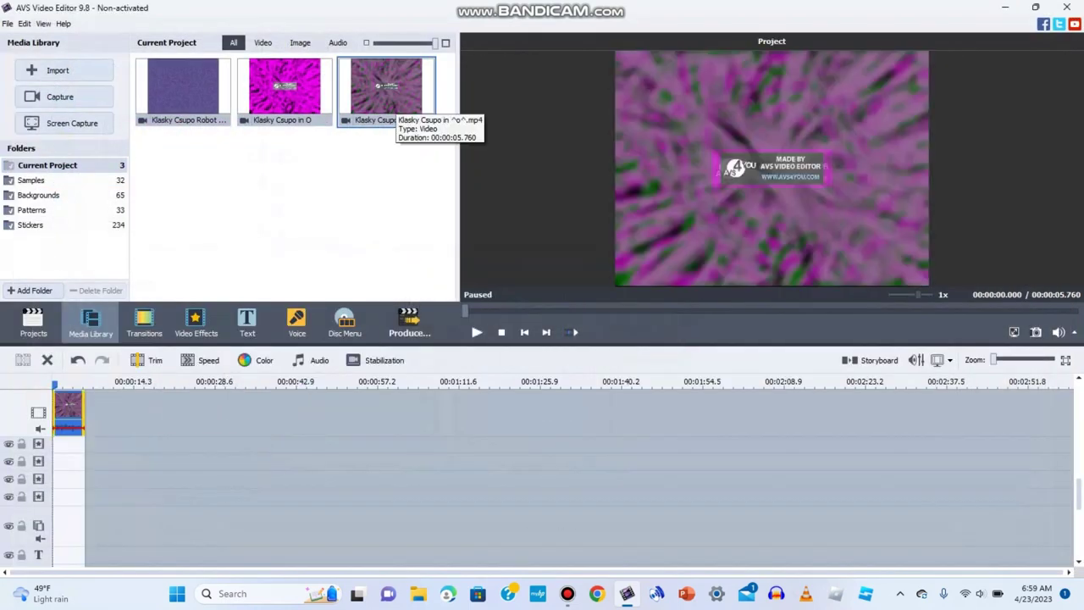
pyautogui.moveTo(394, 110); pyautogui.dragTo(73, 530)
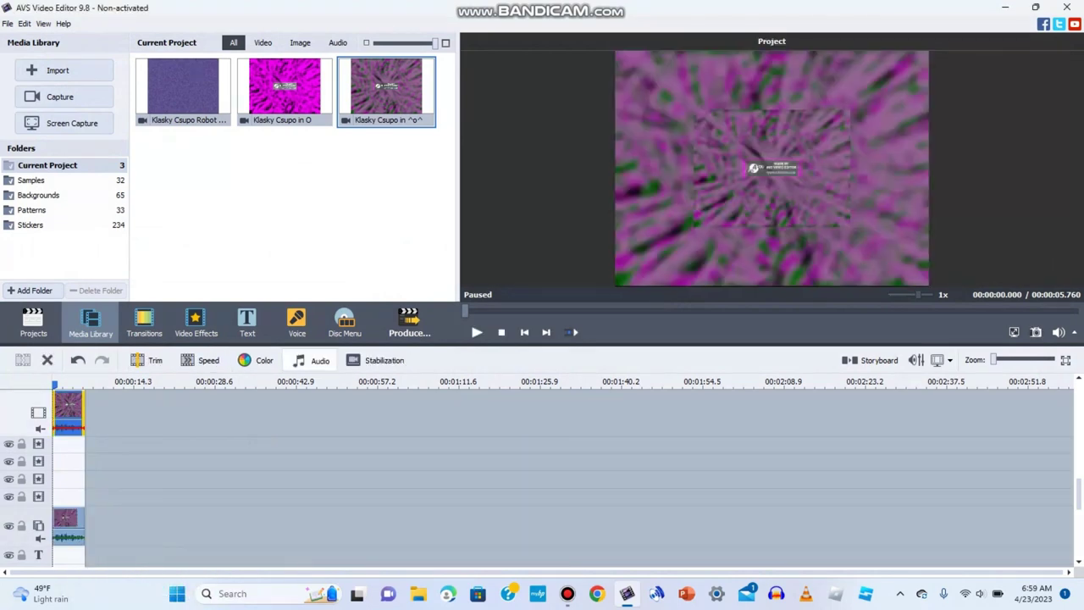
# - Set the main clip's audio Pitch Shift rate to 50
pyautogui.click(313, 360)
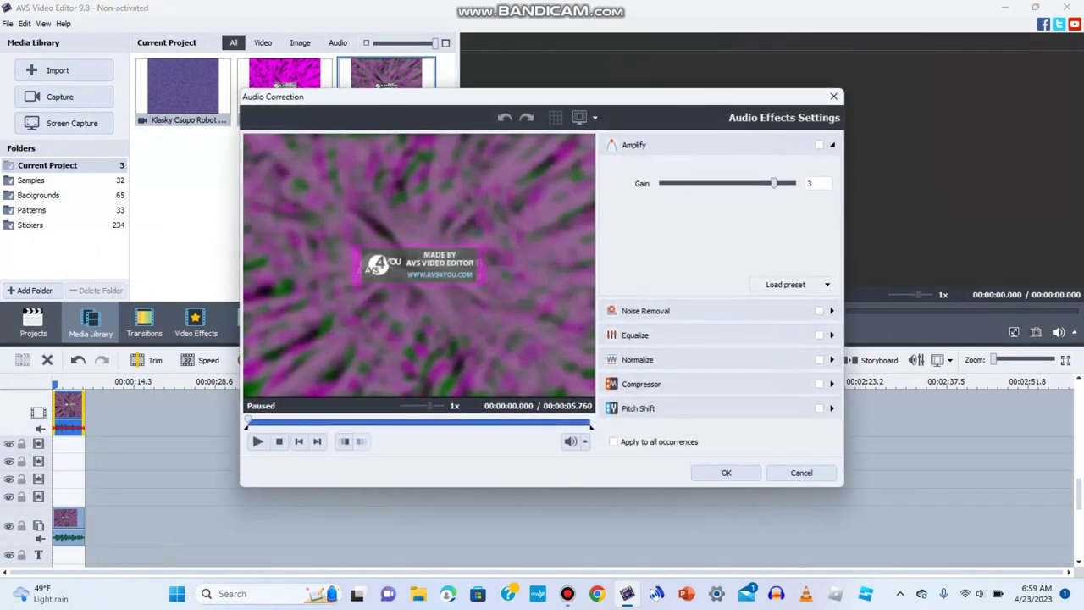
pyautogui.click(639, 408)
pyautogui.moveTo(707, 305); pyautogui.dragTo(673, 305)
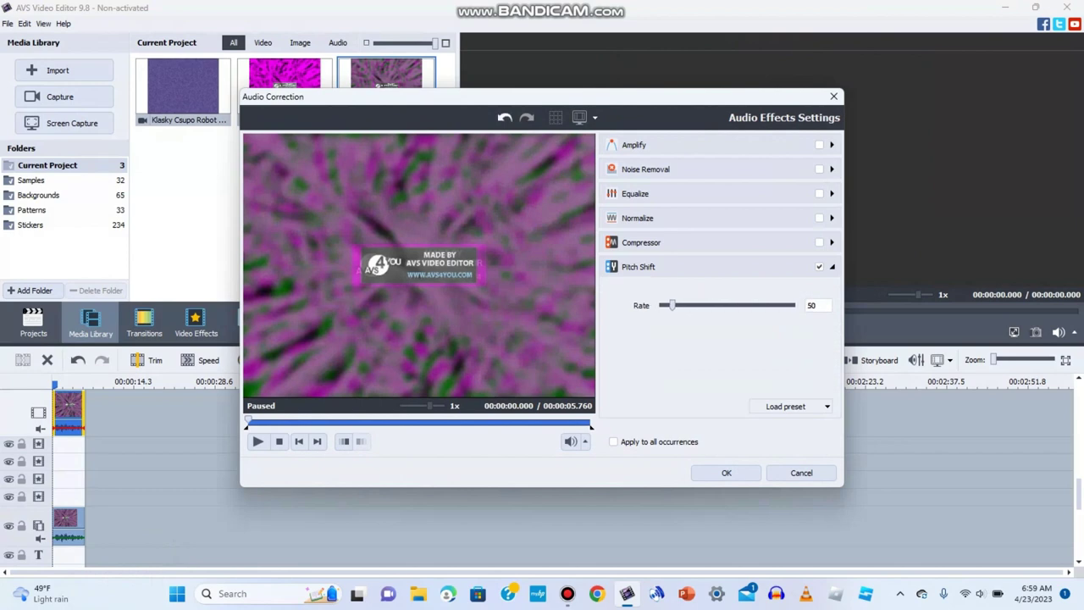
pyautogui.click(726, 473)
# - Set the overlay clip's hue to -120 in Color Correction
pyautogui.click(69, 524)
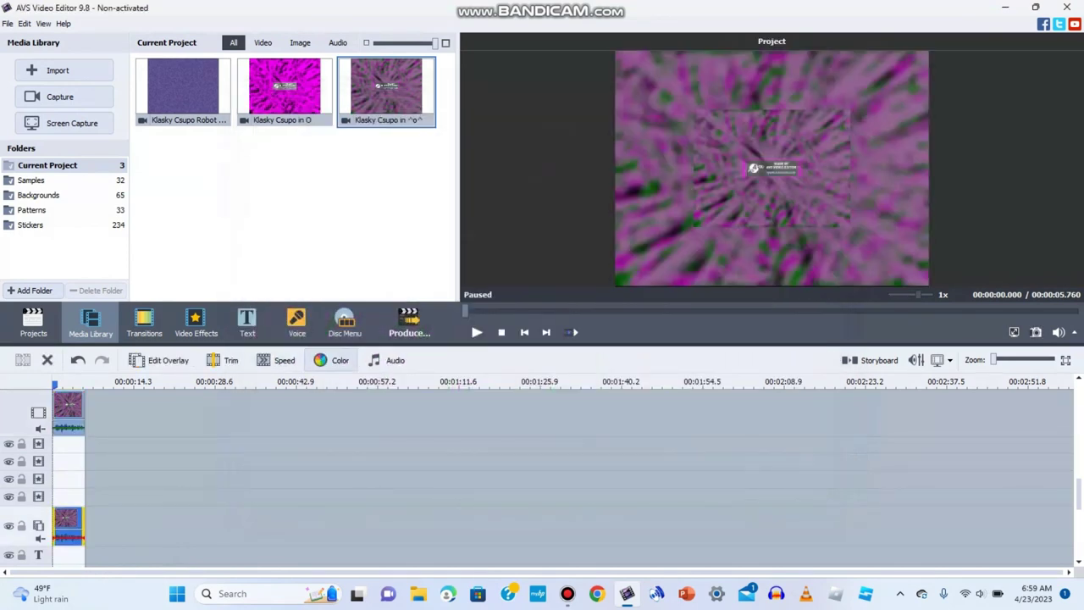
pyautogui.click(330, 360)
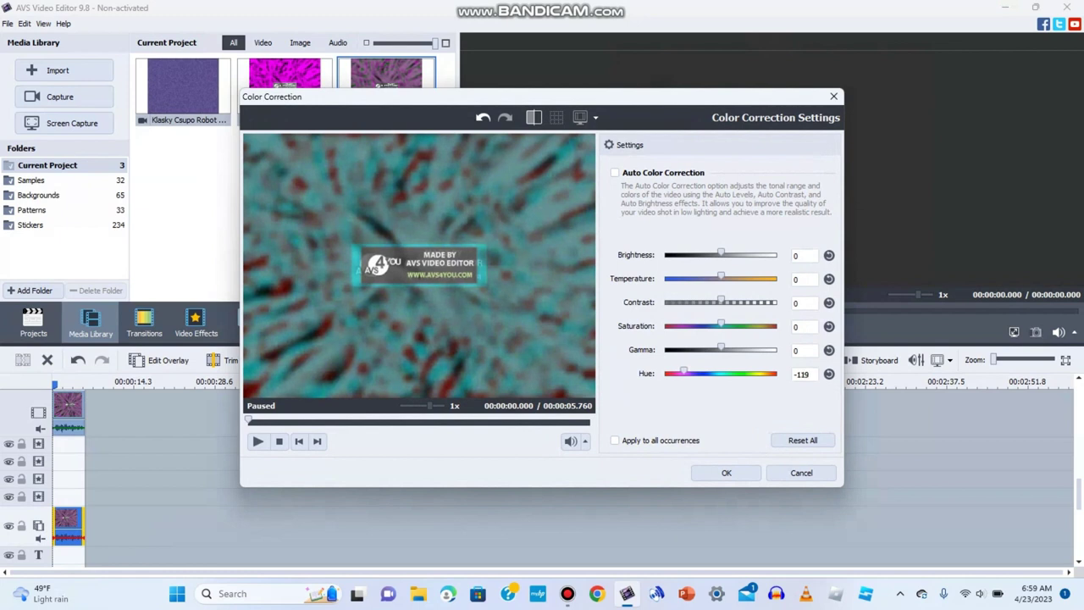
pyautogui.doubleClick(804, 374)
pyautogui.write('-120')
pyautogui.click(726, 473)
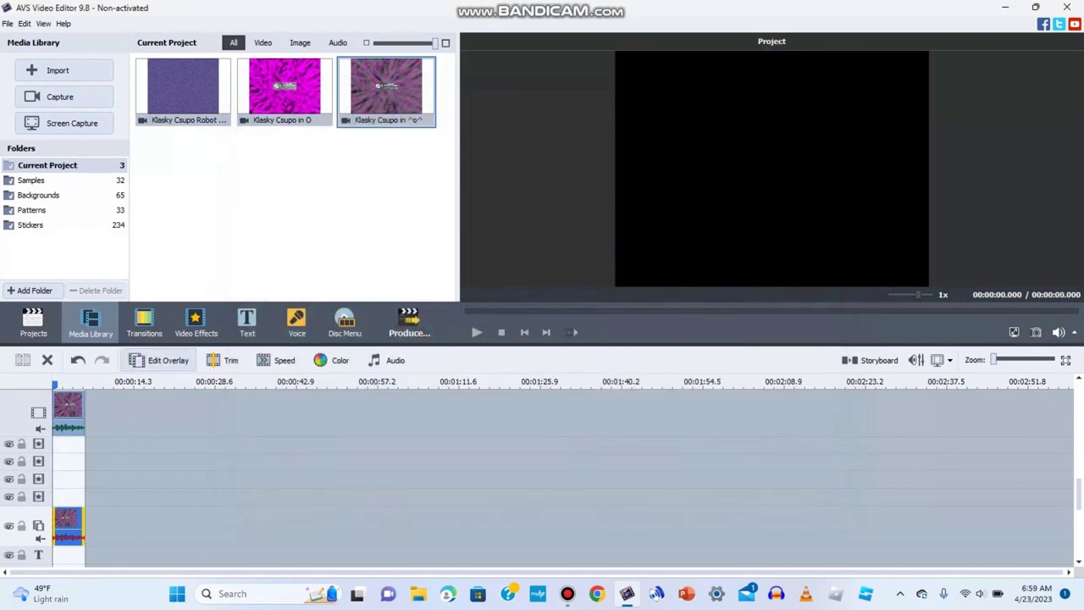
# - Set the overlay's transparency to 50 and enlarge it from its corners to fill the whole frame
pyautogui.click(160, 360)
pyautogui.click(373, 458)
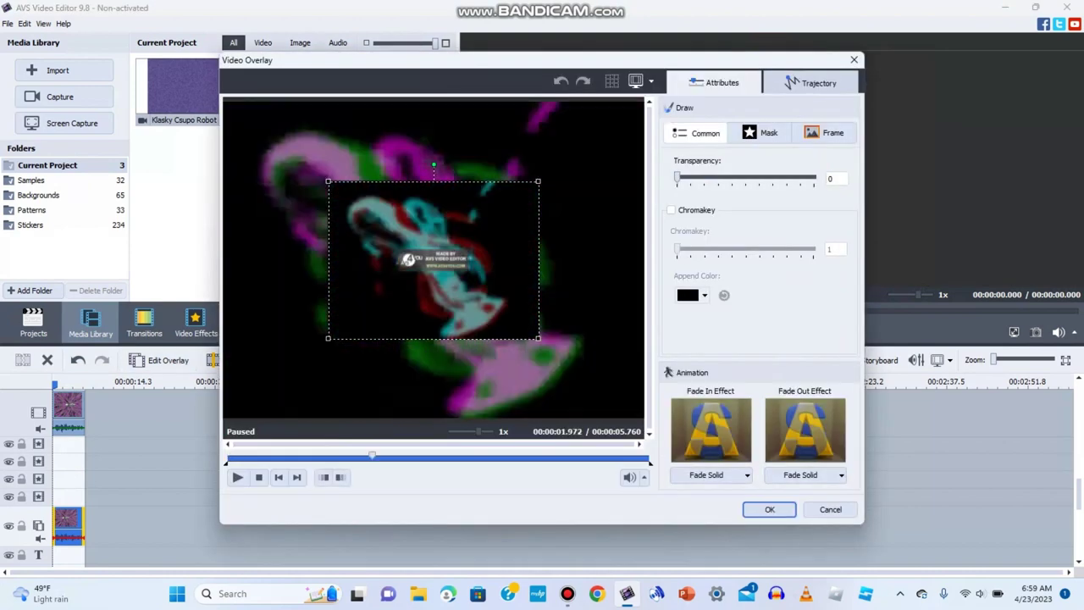
pyautogui.moveTo(677, 178); pyautogui.dragTo(746, 177)
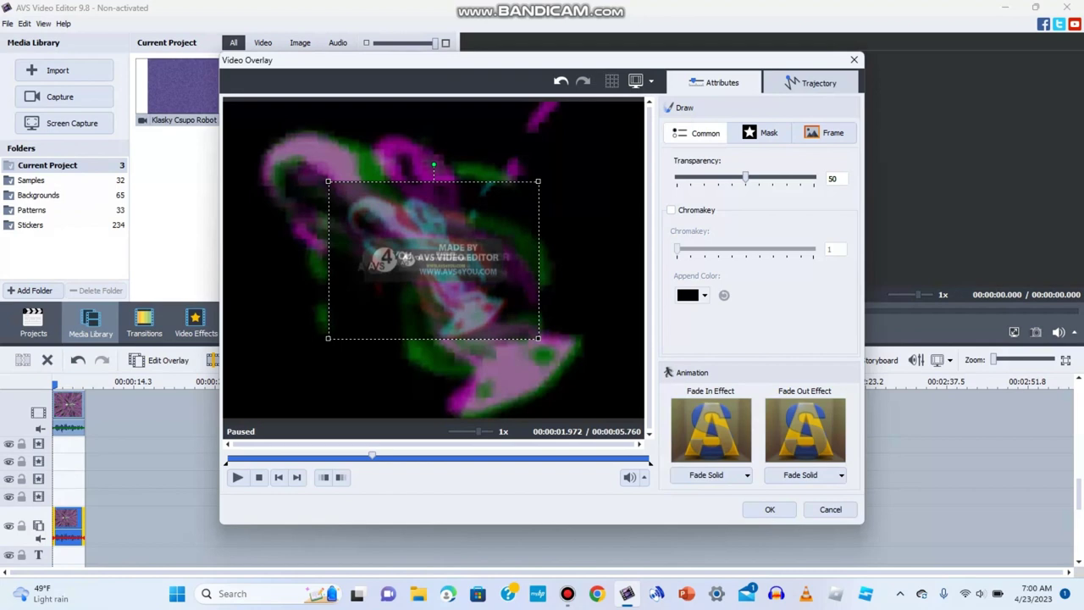
pyautogui.moveTo(539, 181); pyautogui.dragTo(628, 114)
pyautogui.moveTo(627, 405); pyautogui.dragTo(631, 408)
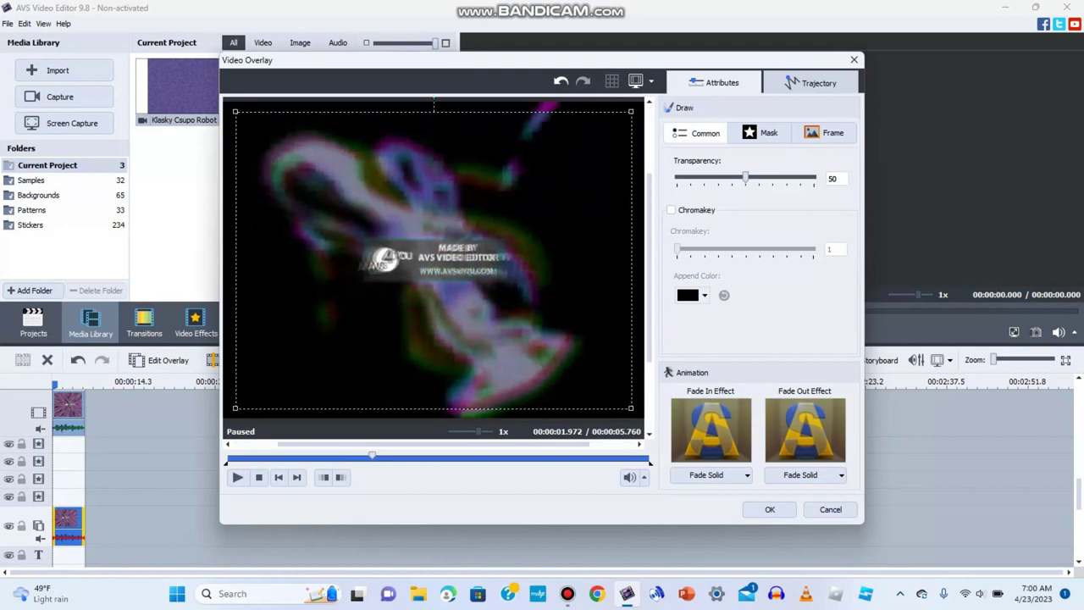
pyautogui.click(228, 444)
pyautogui.click(260, 458)
pyautogui.moveTo(425, 444)
pyautogui.mouseDown()
pyautogui.moveTo(455, 443)
pyautogui.moveTo(444, 443)
pyautogui.mouseUp()
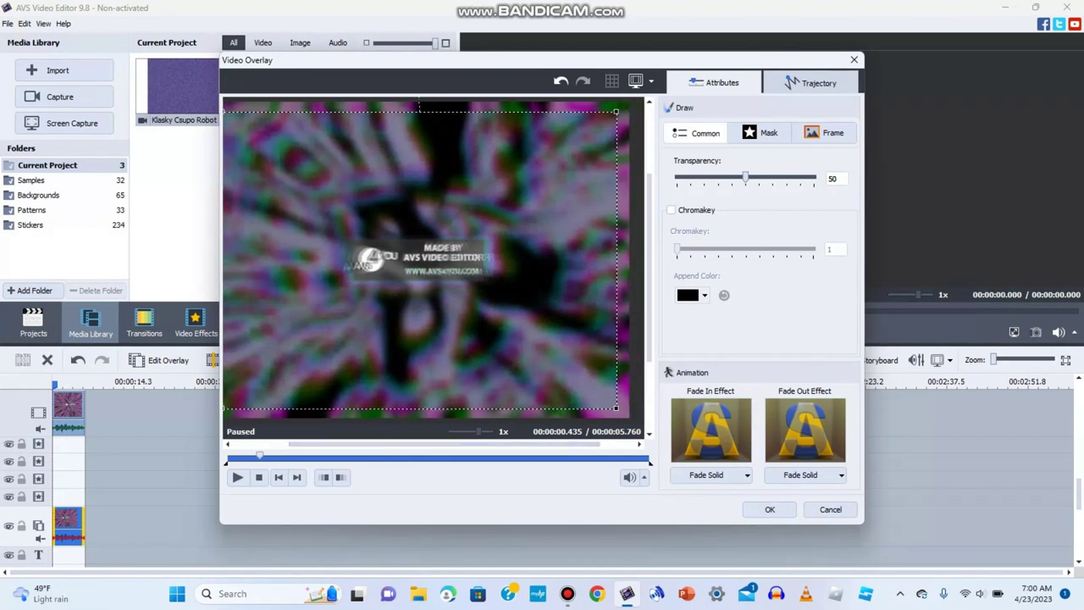
pyautogui.moveTo(617, 408); pyautogui.dragTo(645, 430)
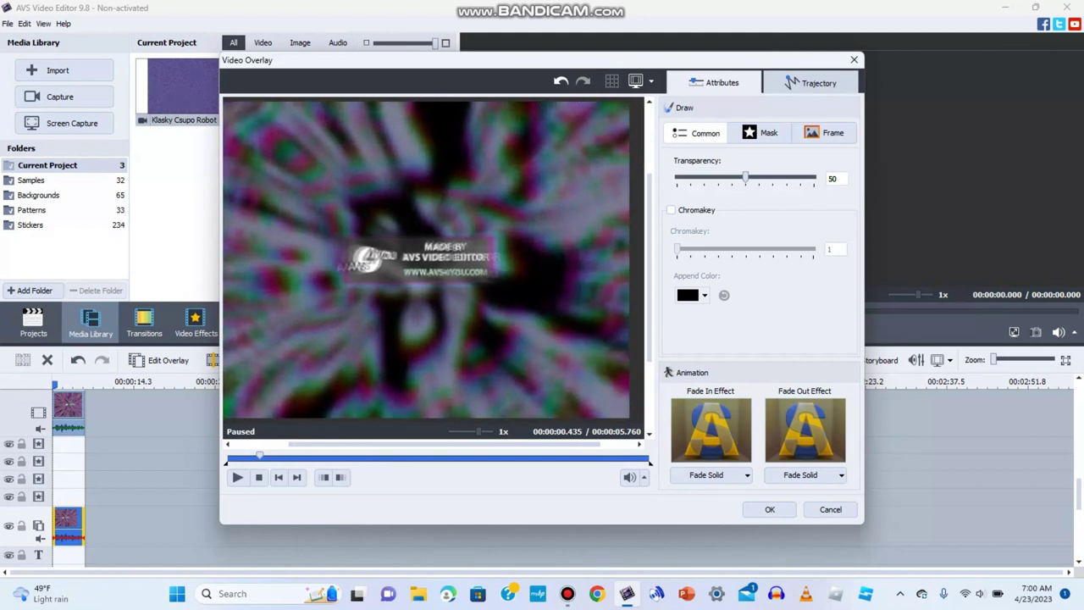
pyautogui.click(770, 509)
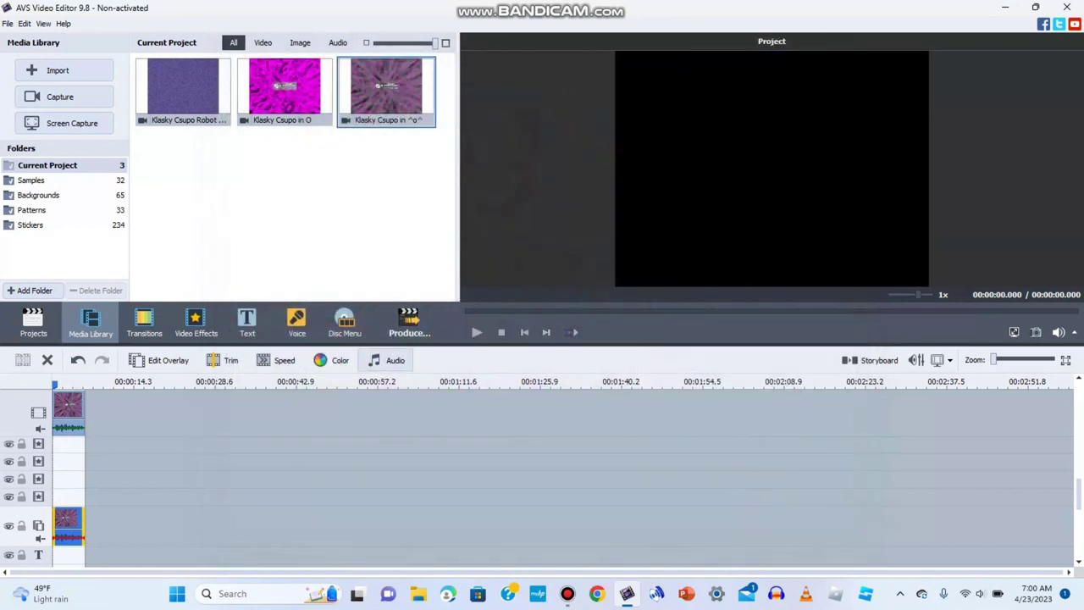
# - Set the overlay clip's audio Pitch Shift rate to 65
pyautogui.click(390, 360)
pyautogui.click(639, 409)
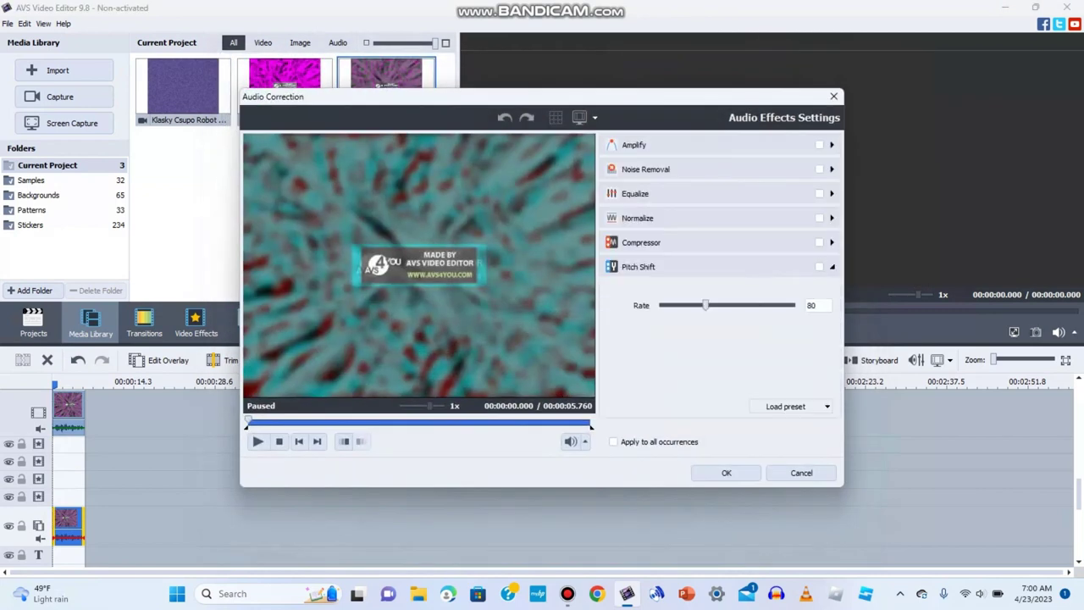
pyautogui.moveTo(706, 305); pyautogui.dragTo(720, 305)
pyautogui.click(726, 473)
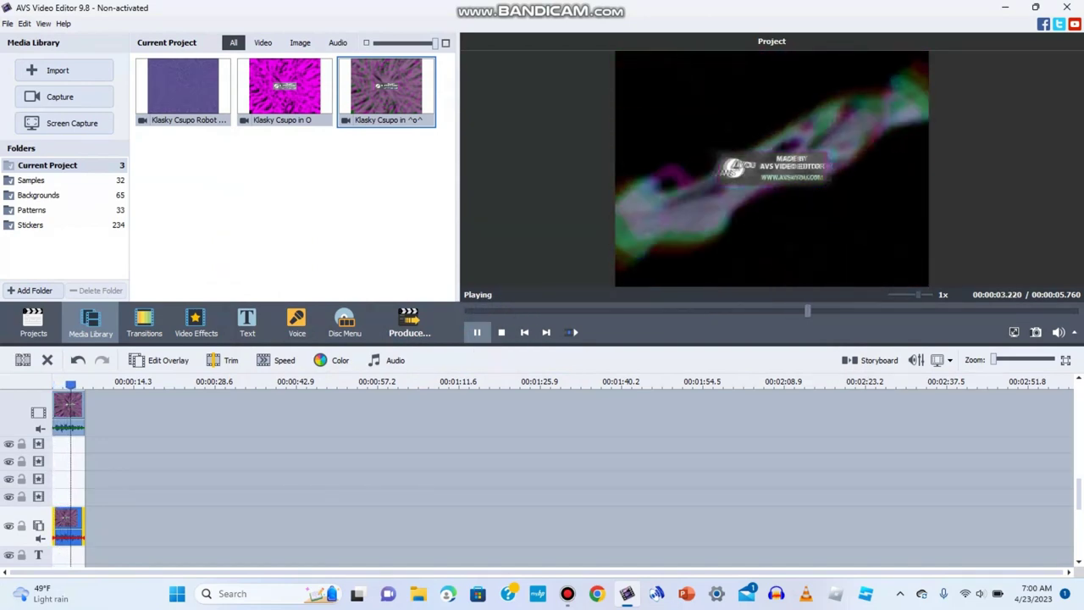
pyautogui.click(387, 360)
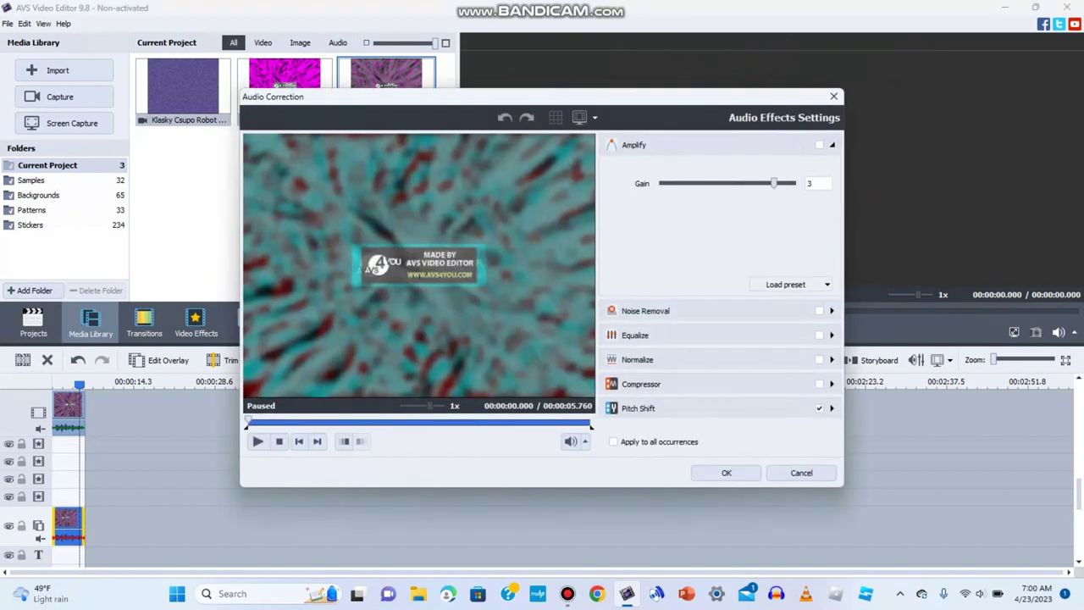
pyautogui.click(655, 409)
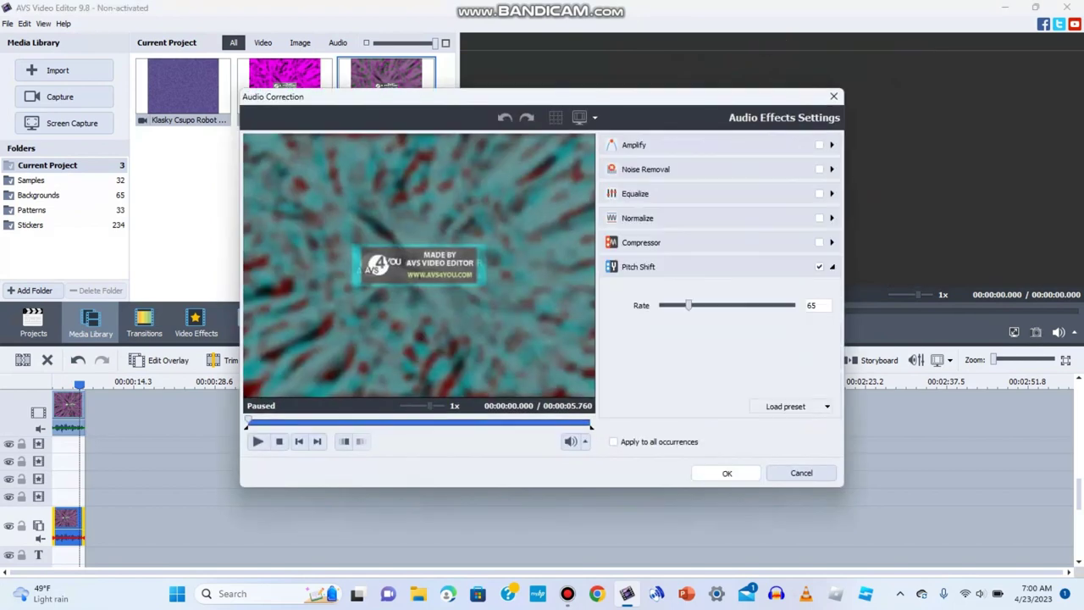
pyautogui.click(727, 472)
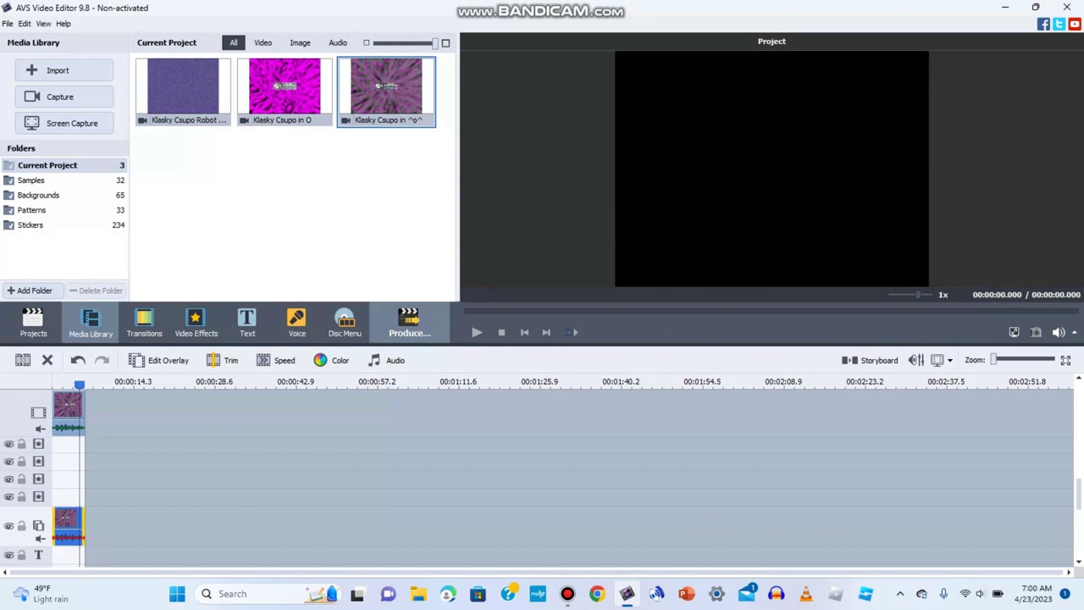
# - Prepare a video file export named "Klasky Csupo in ^o^ O O" and preview the movie
pyautogui.click(409, 322)
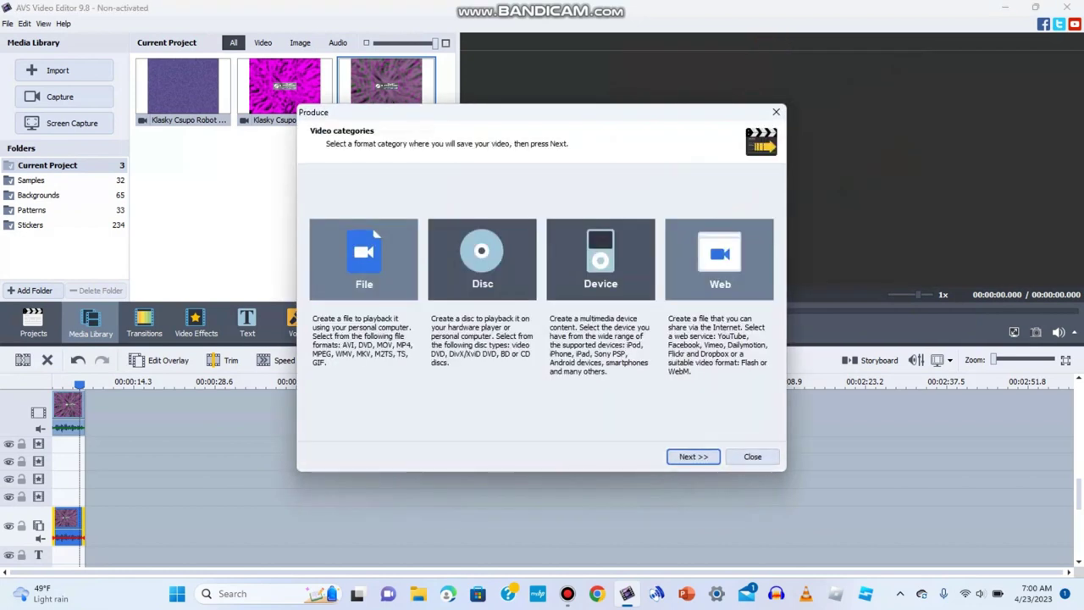
pyautogui.click(693, 456)
pyautogui.click(693, 456)
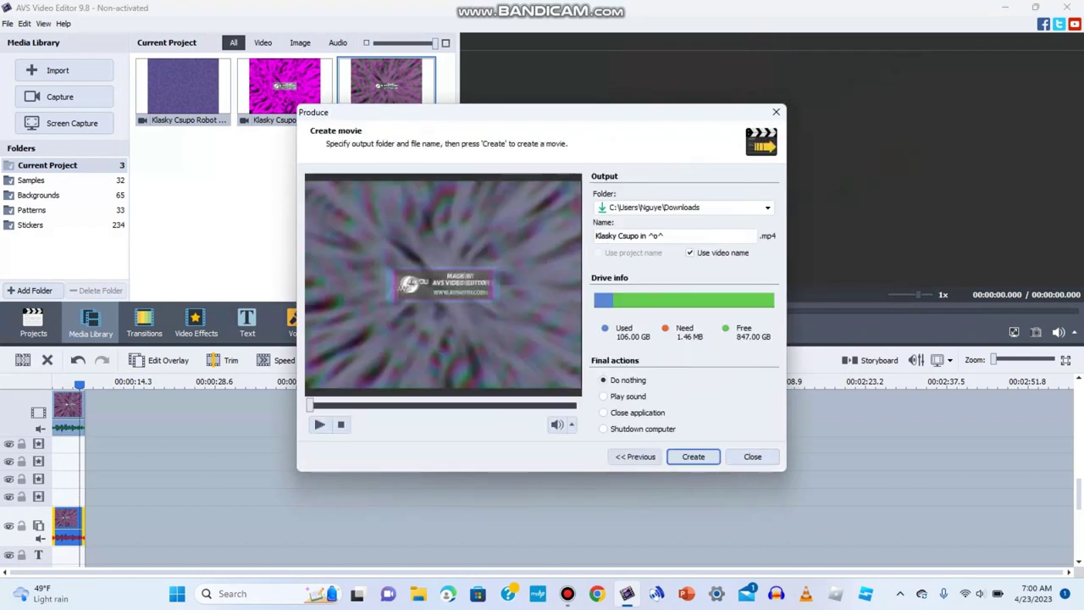
pyautogui.click(691, 237)
pyautogui.click(691, 237)
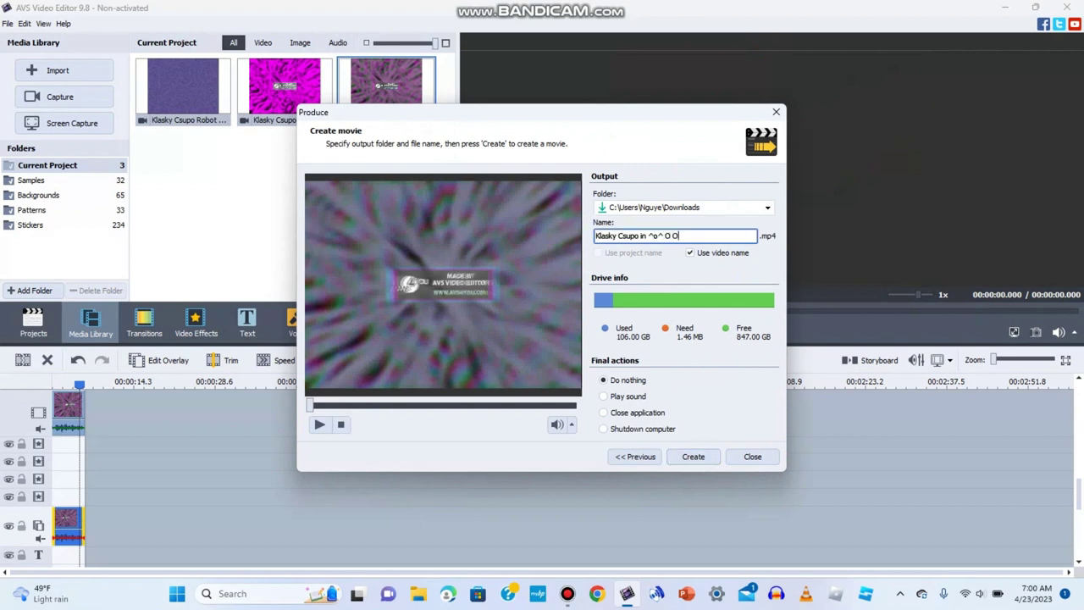
pyautogui.click(320, 425)
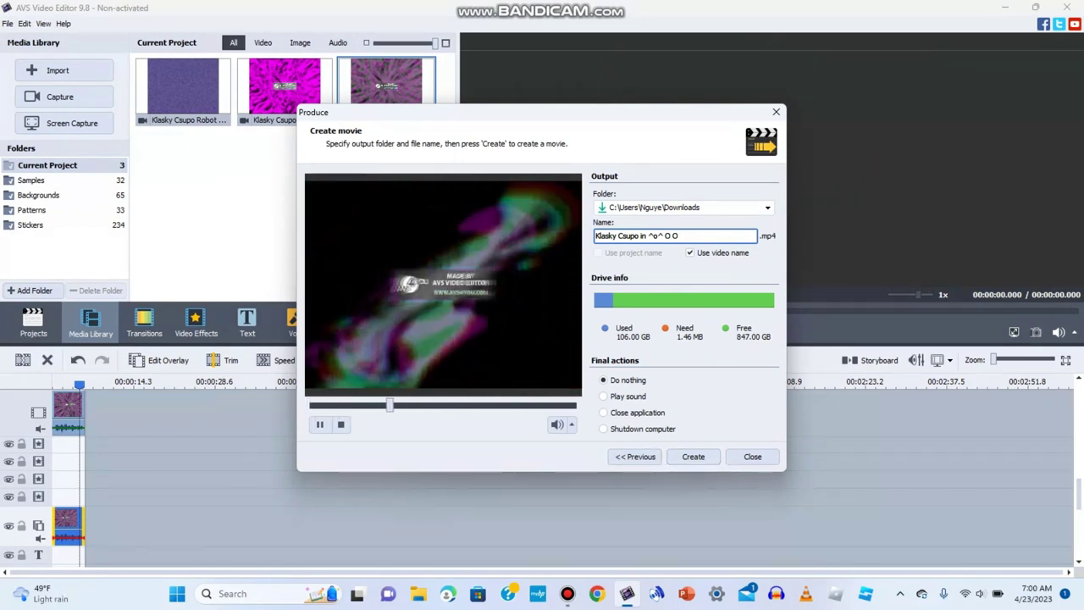
# - Create the movie file using the non-activated version and close the completion message
pyautogui.click(693, 457)
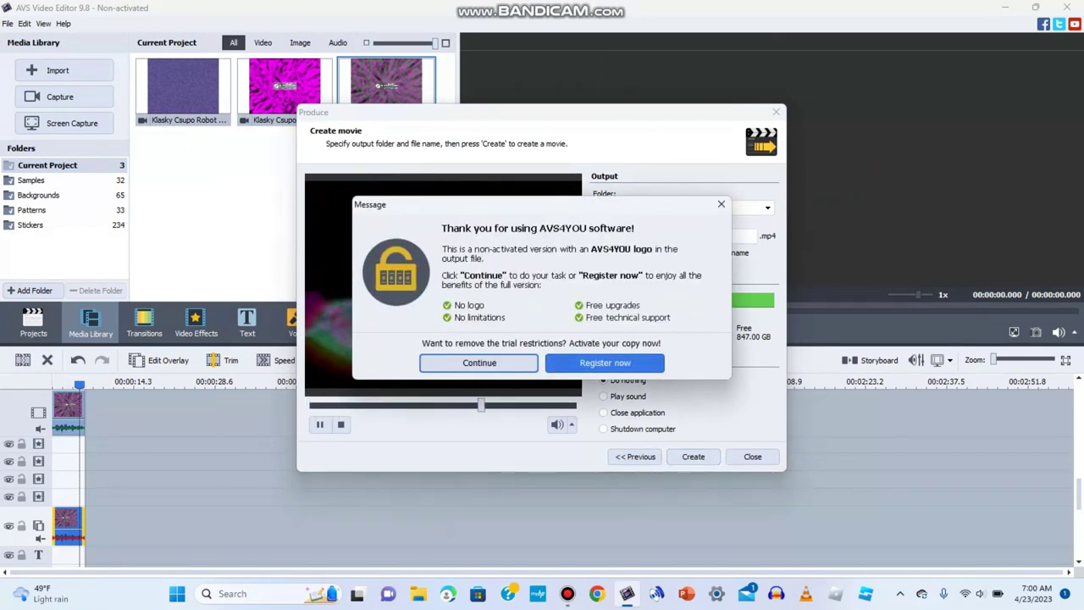
pyautogui.click(480, 363)
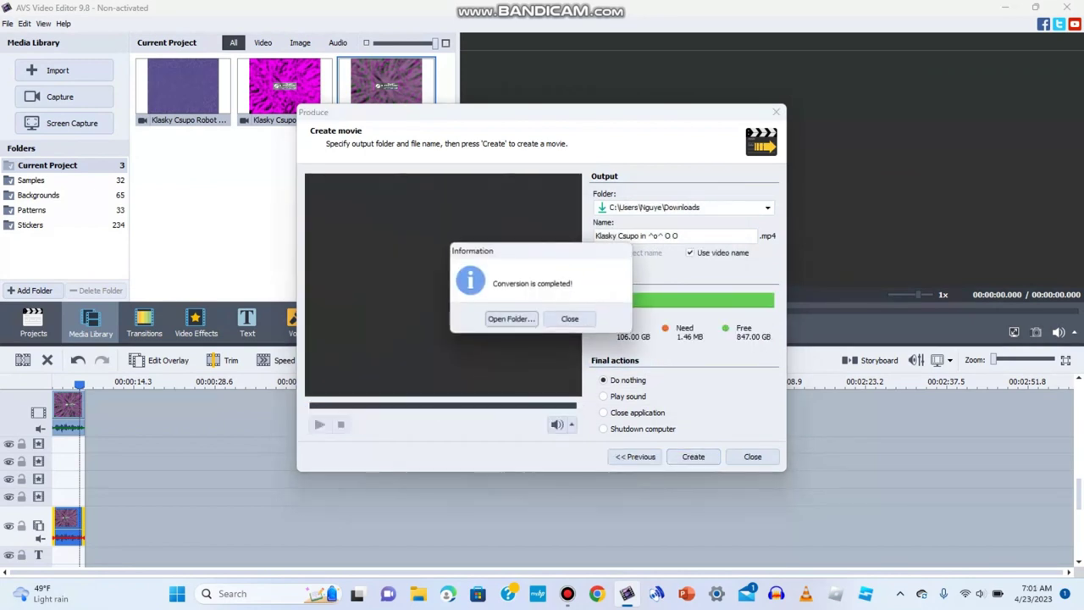
pyautogui.click(571, 319)
pyautogui.click(568, 594)
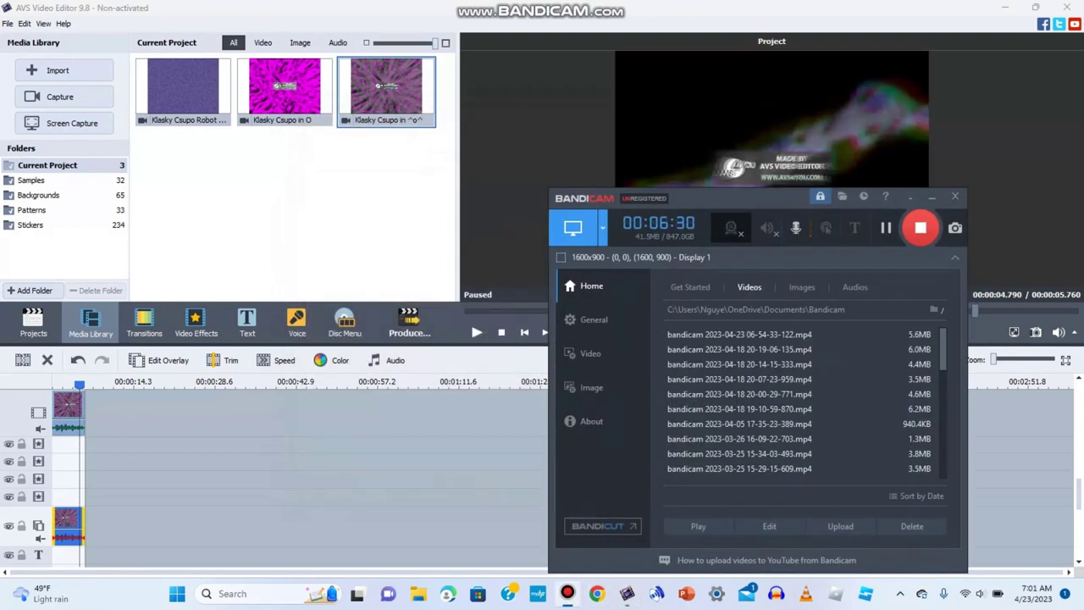